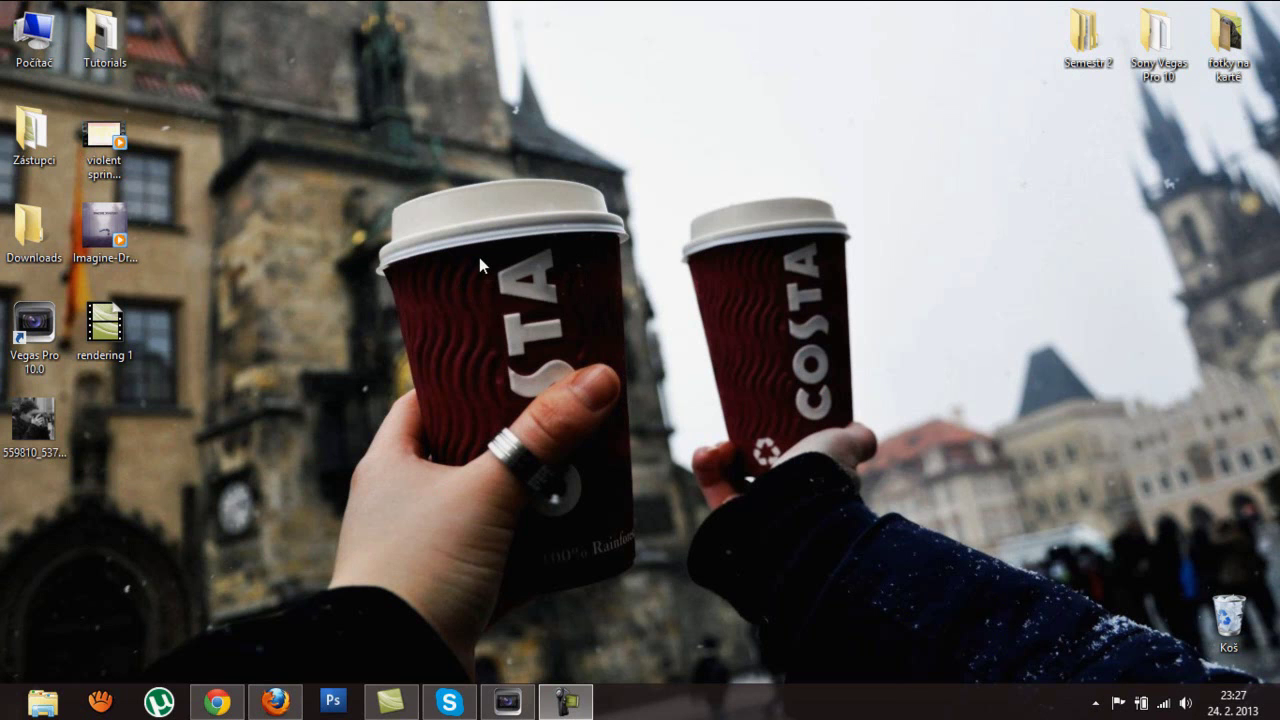
Step: Drag the 'violent spring preview' video from the desktop into Vegas Pro
{"action": "left_click_drag", "start_coordinate": [483, 246], "coordinate": [429, 322]}
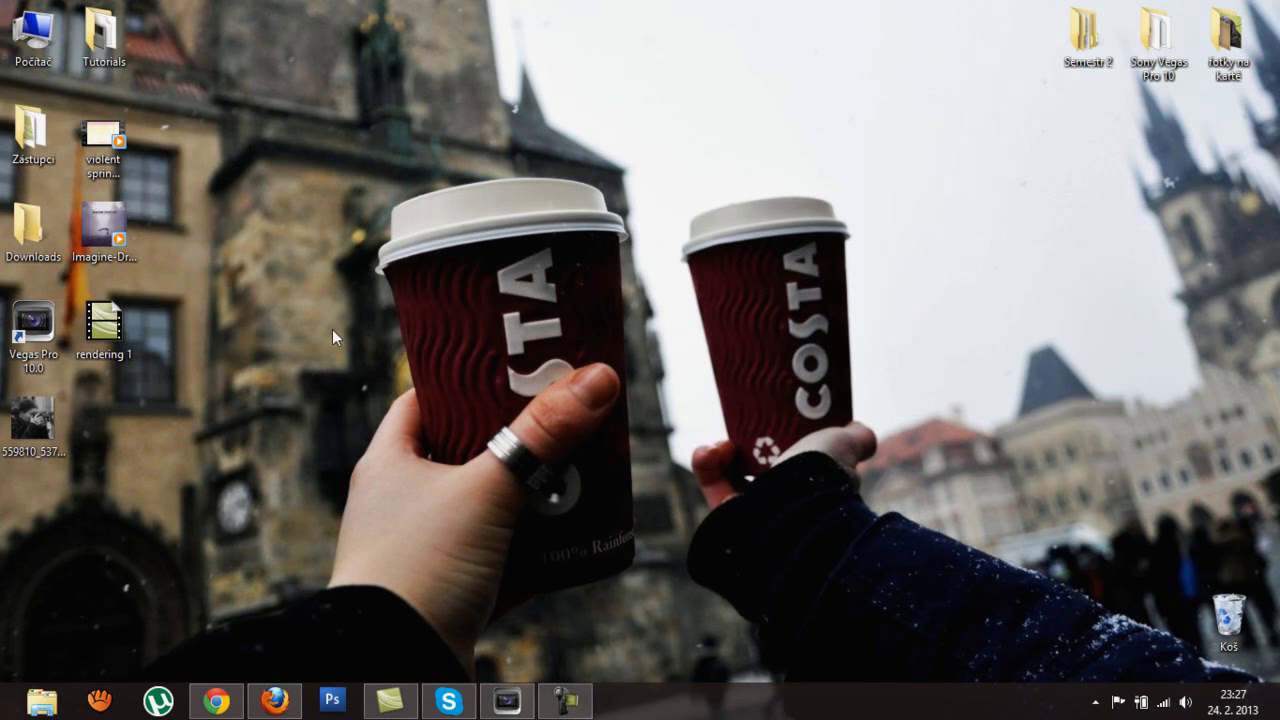
{"action": "left_click_drag", "start_coordinate": [103, 160], "coordinate": [138, 501]}
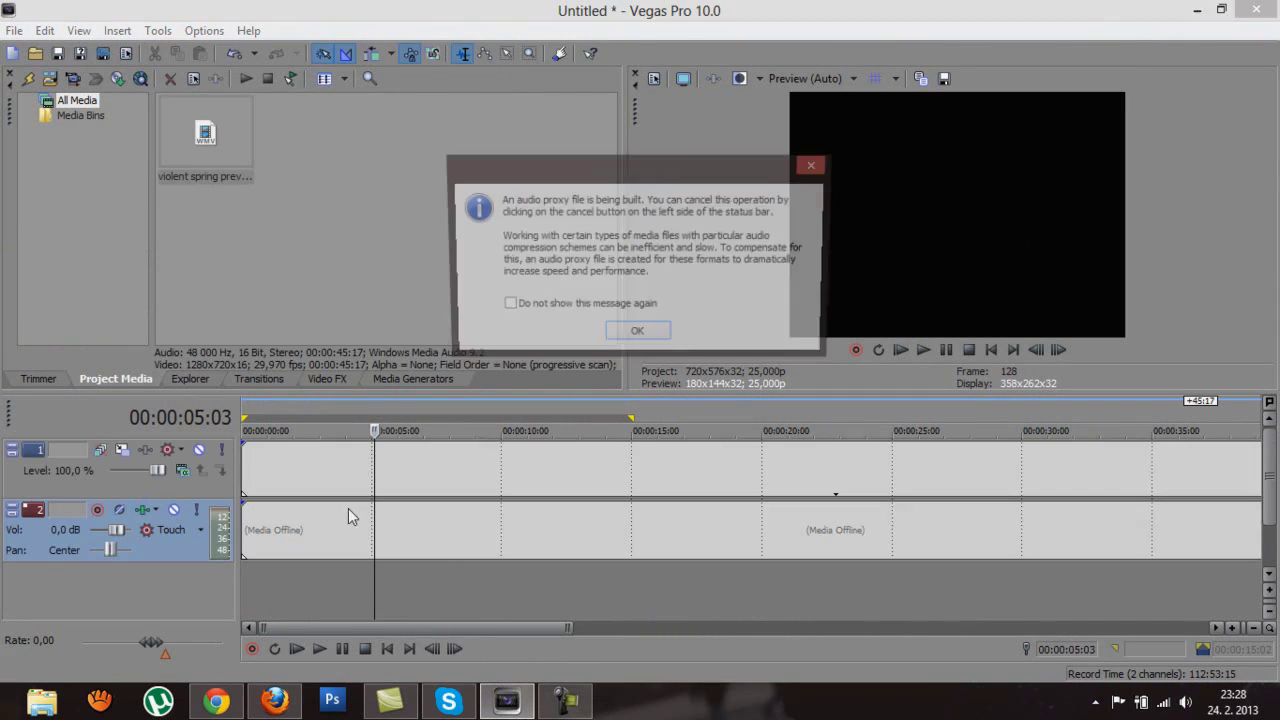
Step: Dismiss the proxy notice, split the clip at 00:00:15:03 and delete the tail
{"action": "left_click", "coordinate": [633, 338]}
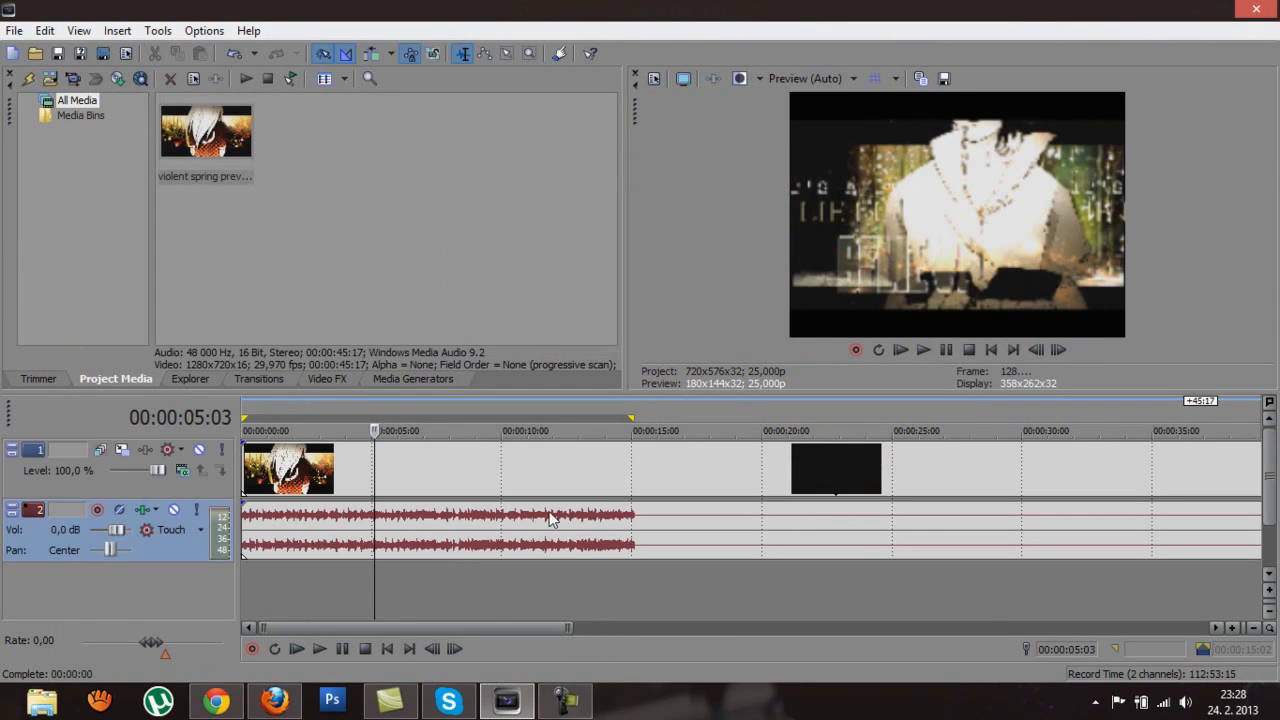
{"action": "left_click", "coordinate": [634, 474]}
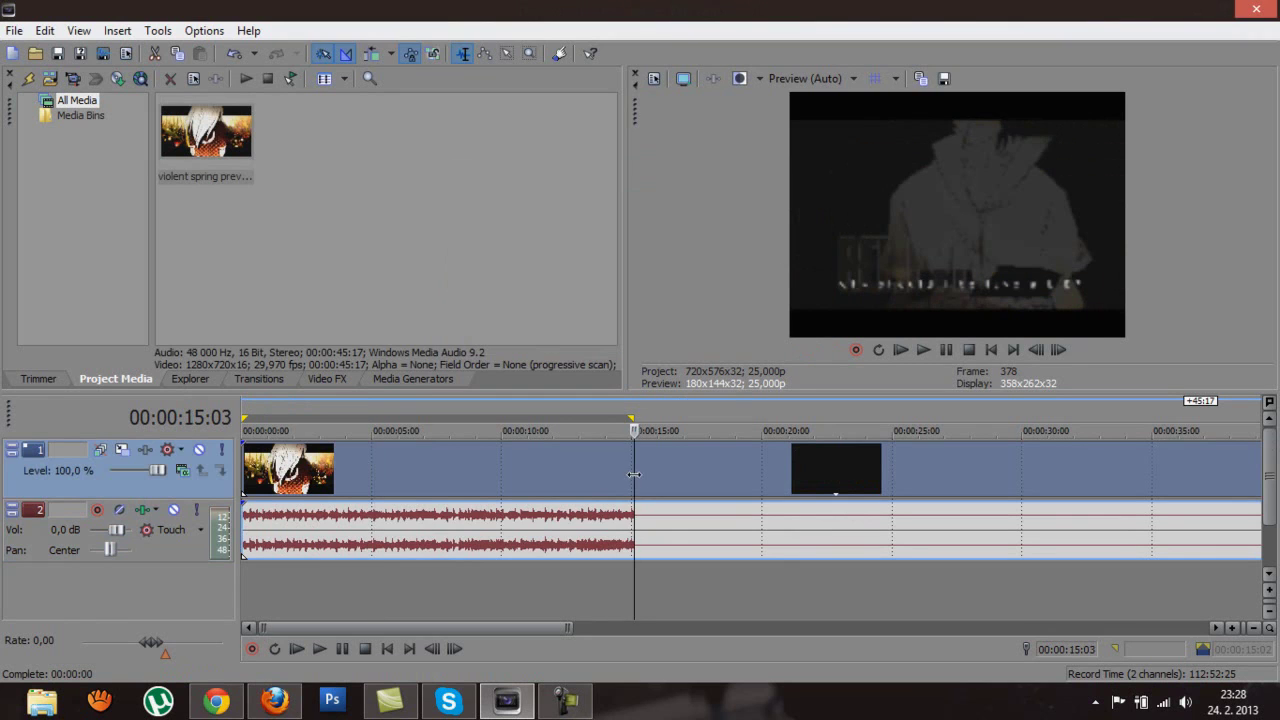
{"action": "left_click", "coordinate": [665, 474]}
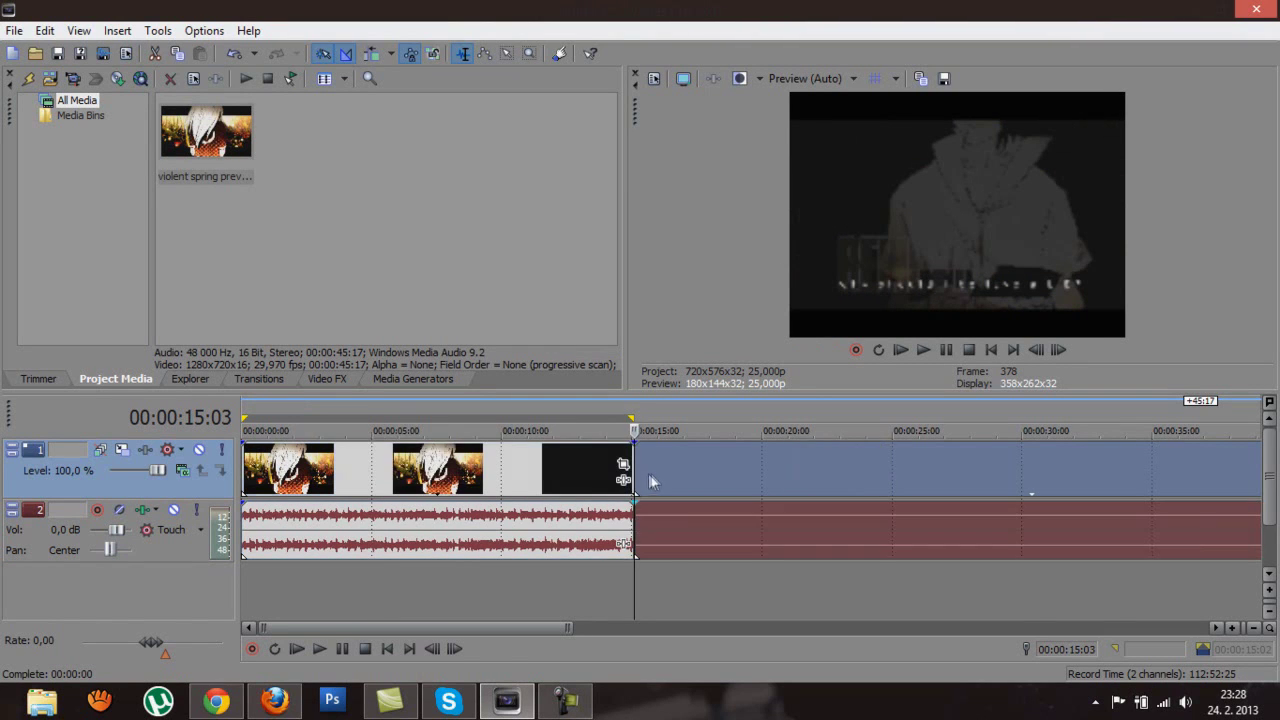
{"action": "right_click", "coordinate": [665, 474]}
{"action": "left_click", "coordinate": [706, 428]}
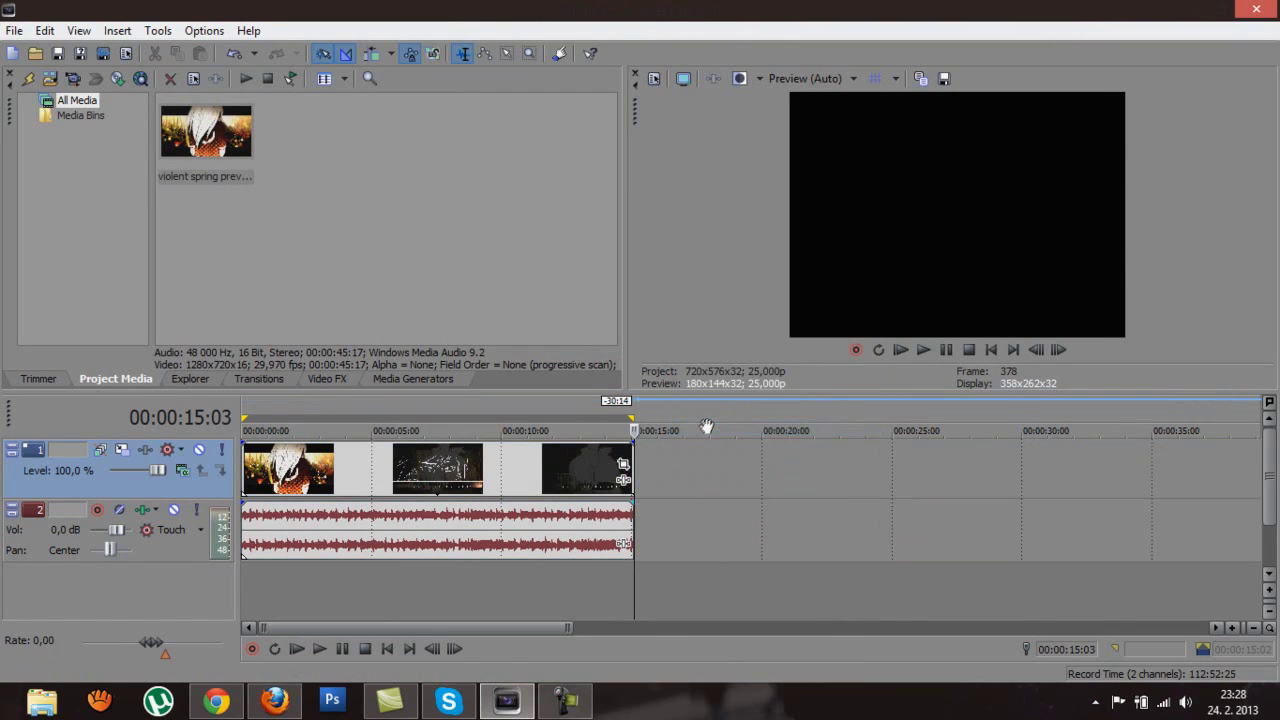
Step: Preview the clip, resize the preview and timeline panes, and open Project Properties
{"action": "left_click", "coordinate": [416, 587]}
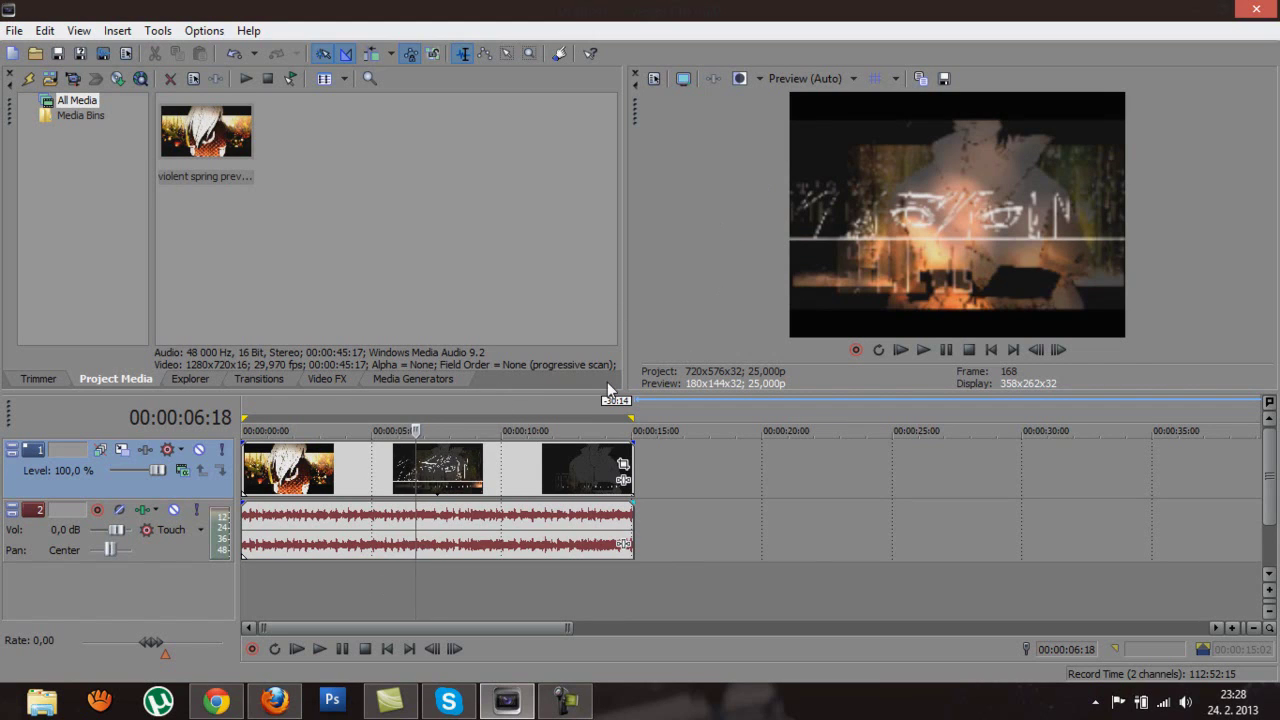
{"action": "left_click", "coordinate": [244, 585]}
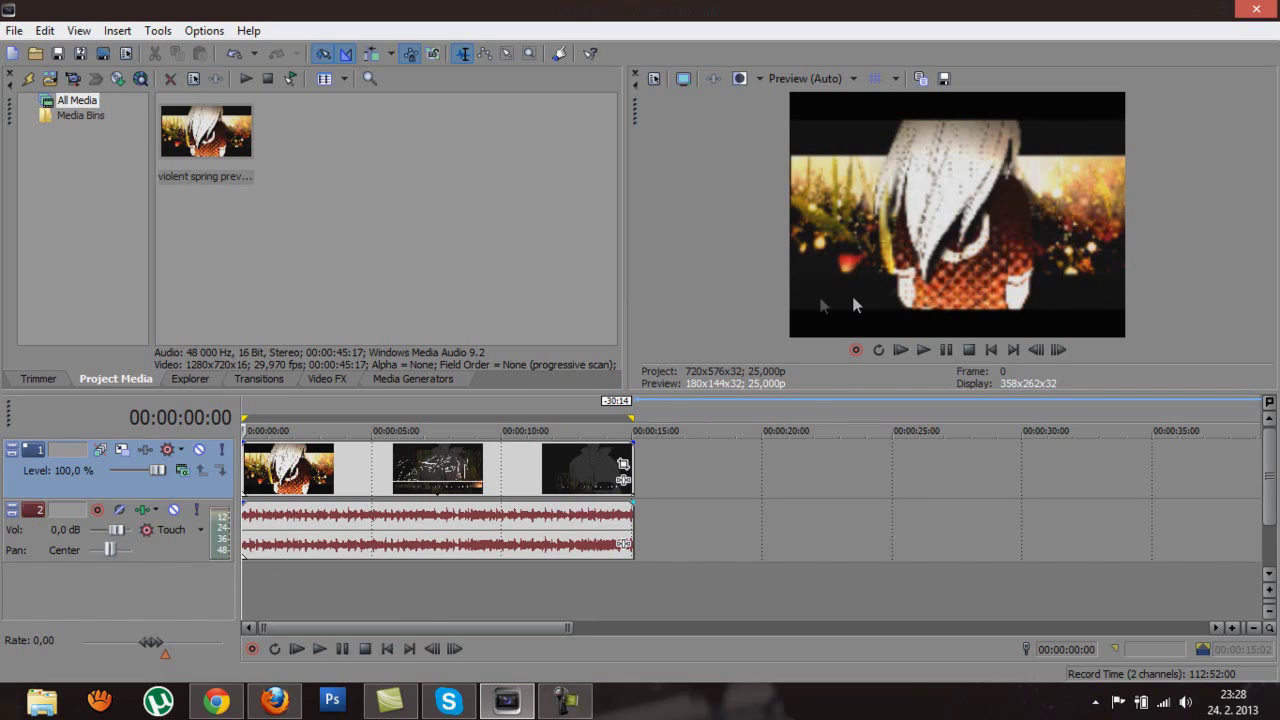
{"action": "left_click_drag", "start_coordinate": [688, 392], "coordinate": [630, 490]}
{"action": "left_click_drag", "start_coordinate": [622, 416], "coordinate": [530, 416]}
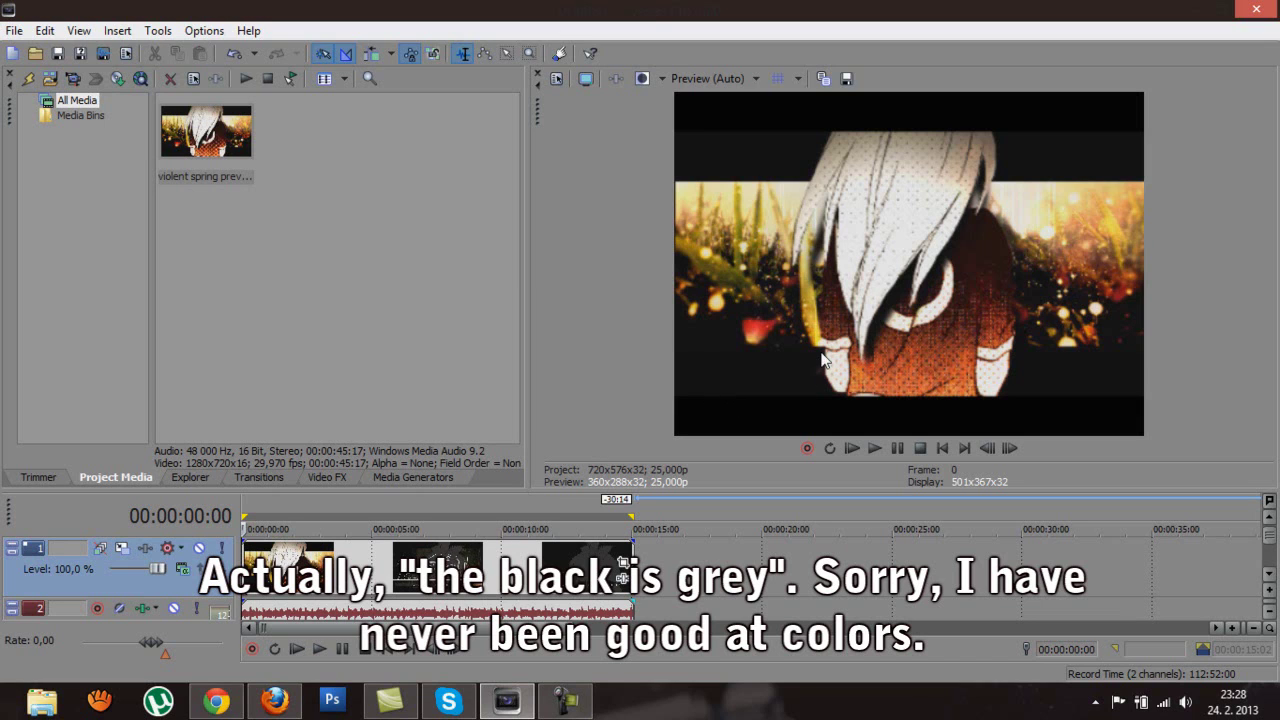
{"action": "left_click_drag", "start_coordinate": [620, 491], "coordinate": [564, 262]}
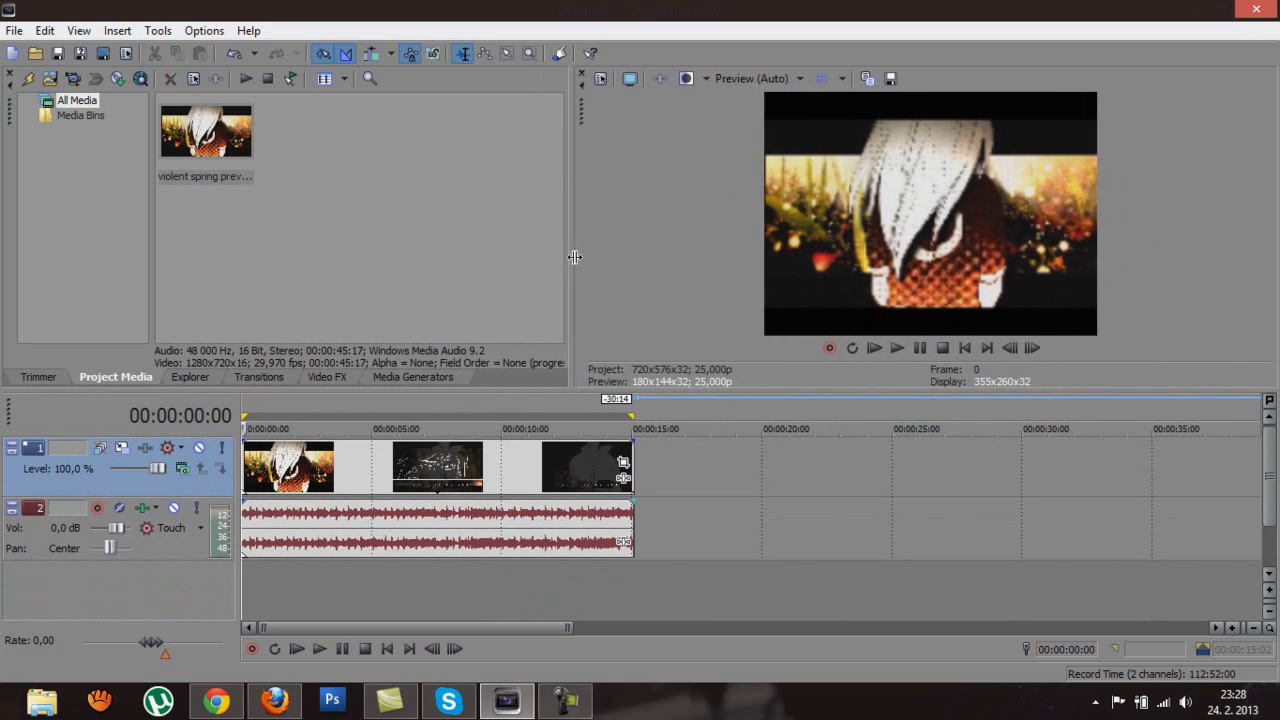
{"action": "left_click", "coordinate": [128, 54]}
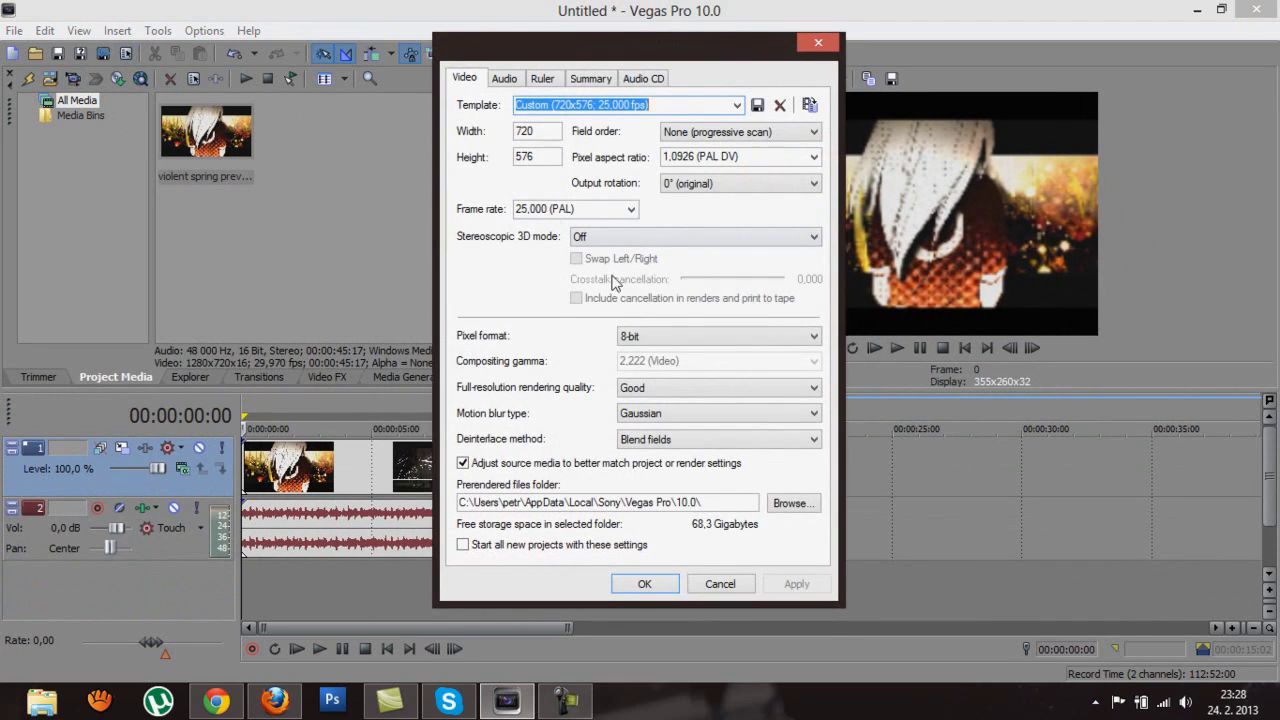
Step: Apply the 32-bit floating point (full range) pixel format to the project
{"action": "left_click", "coordinate": [666, 339]}
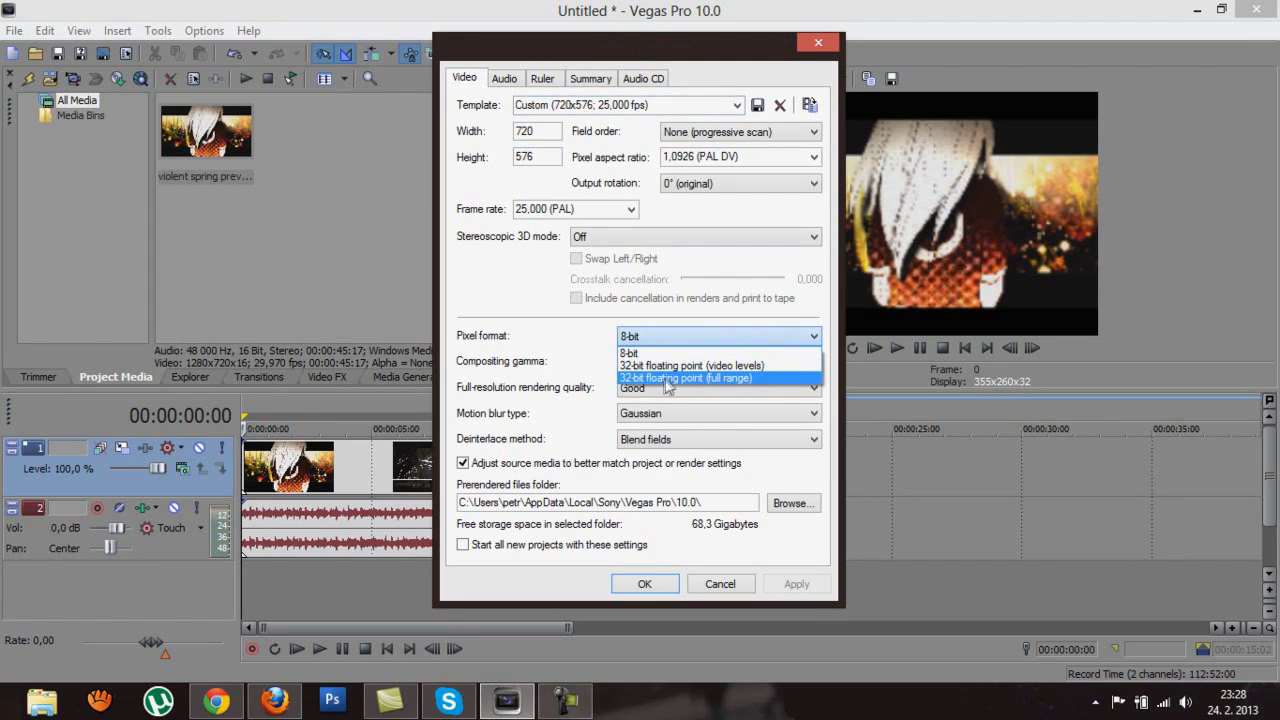
{"action": "left_click", "coordinate": [648, 379]}
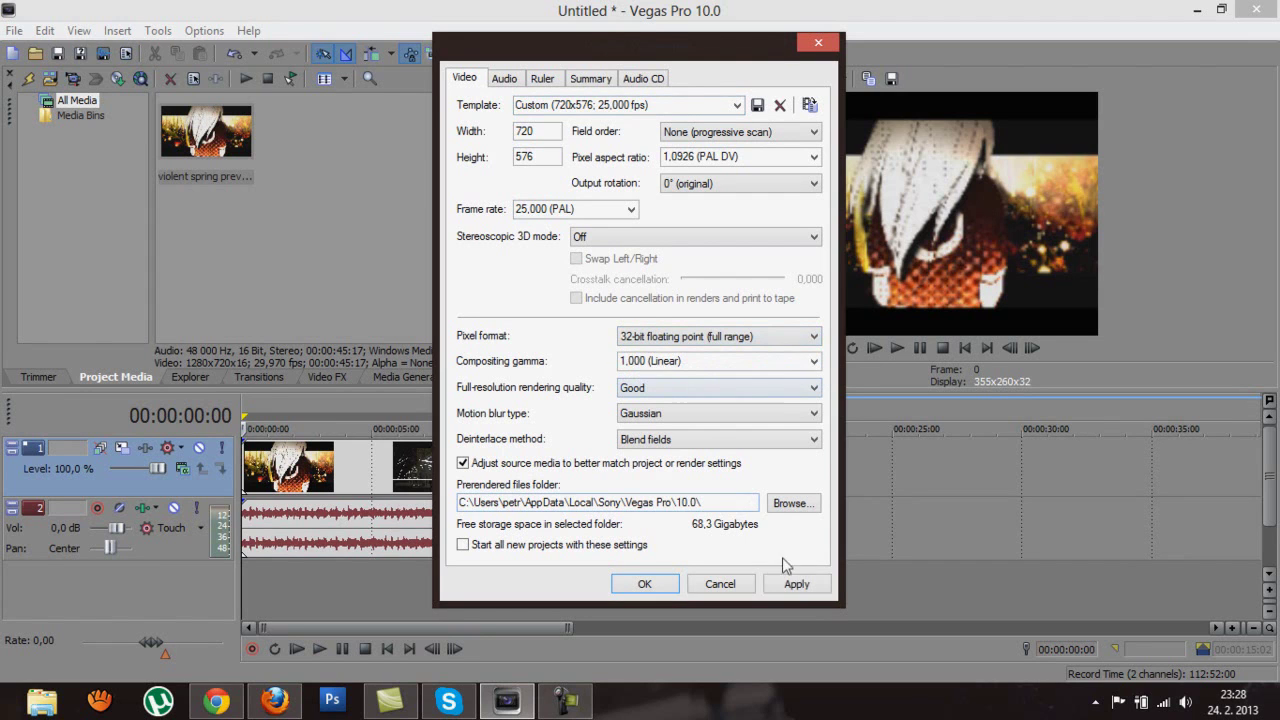
{"action": "left_click", "coordinate": [796, 584]}
{"action": "left_click", "coordinate": [644, 584]}
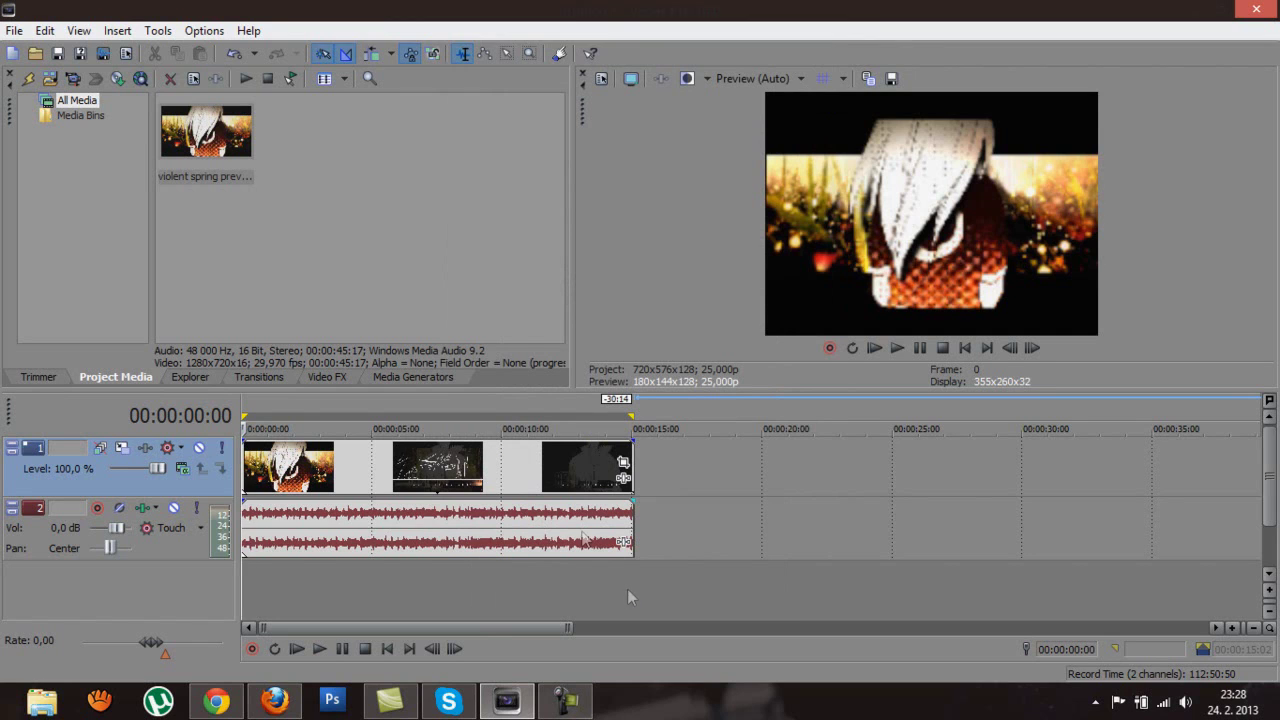
Step: Switch the project's pixel format back to 8-bit and close Project Properties
{"action": "left_click", "coordinate": [130, 54]}
{"action": "left_click", "coordinate": [674, 340]}
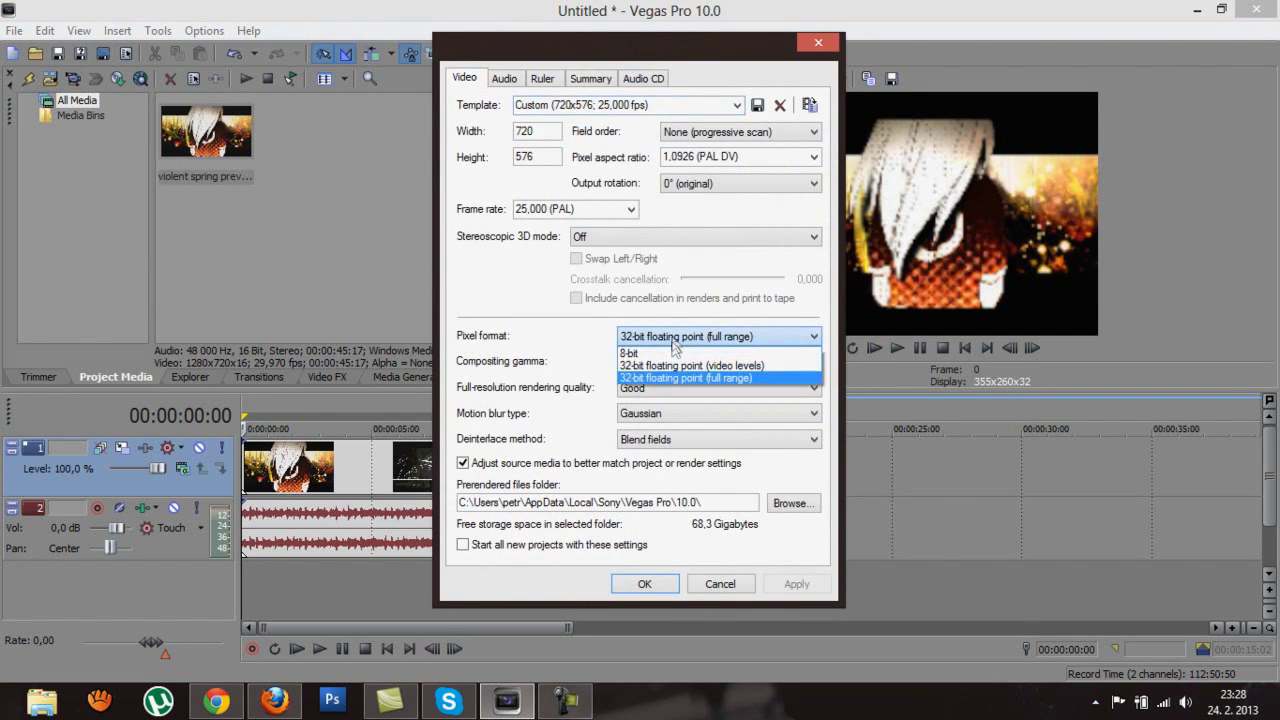
{"action": "left_click", "coordinate": [680, 348]}
{"action": "left_click", "coordinate": [792, 584]}
{"action": "left_click", "coordinate": [641, 584]}
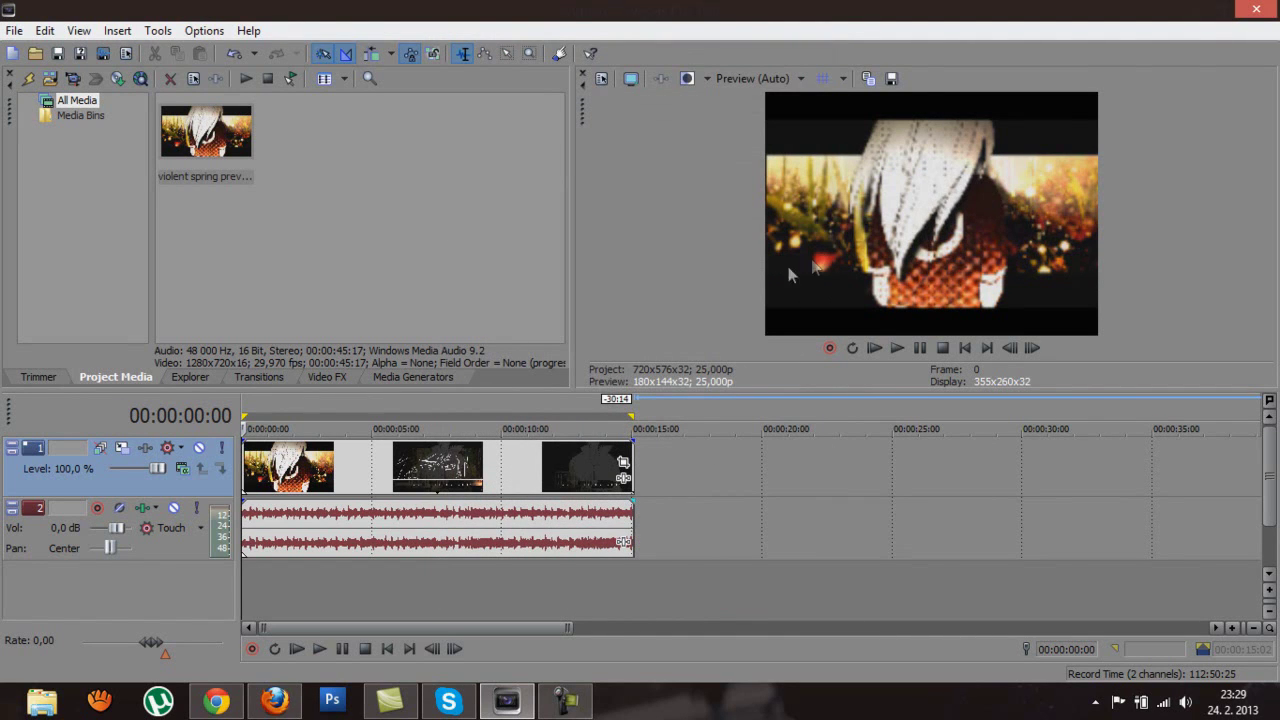
Step: Add Brightness and Contrast to the first clip with contrast raised to 0.10
{"action": "left_click", "coordinate": [312, 377]}
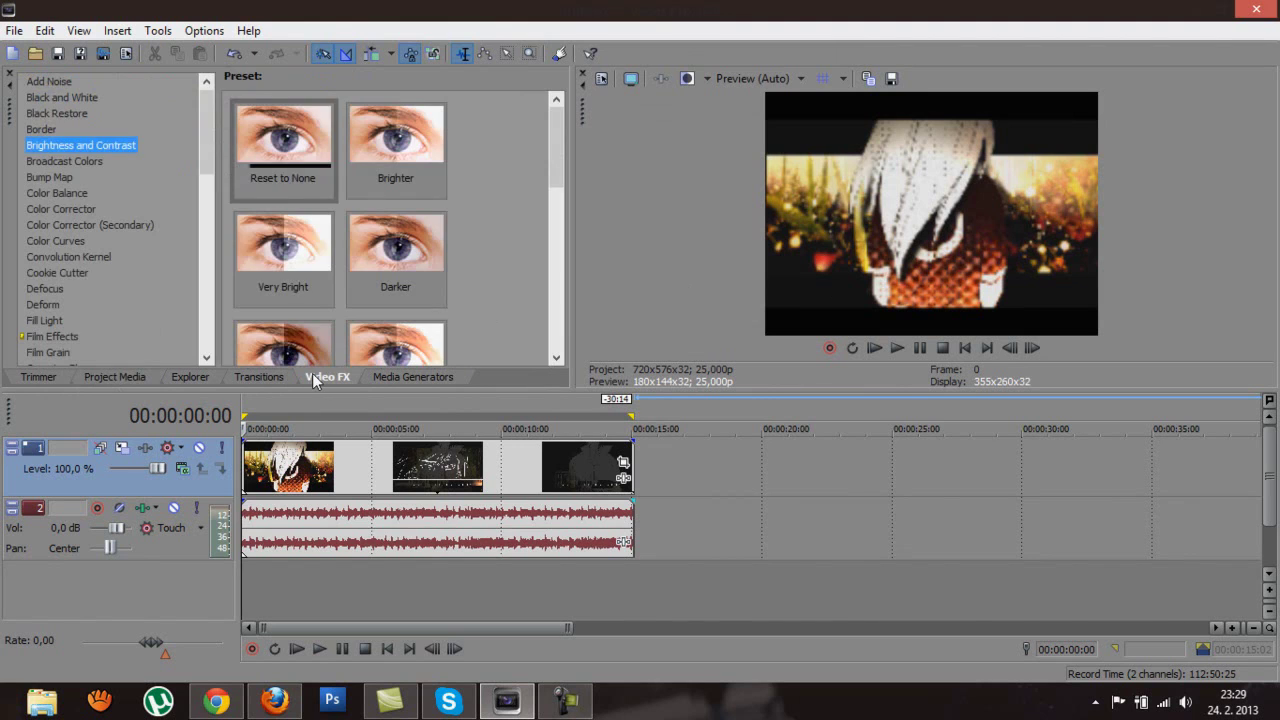
{"action": "left_click_drag", "start_coordinate": [283, 245], "coordinate": [301, 466]}
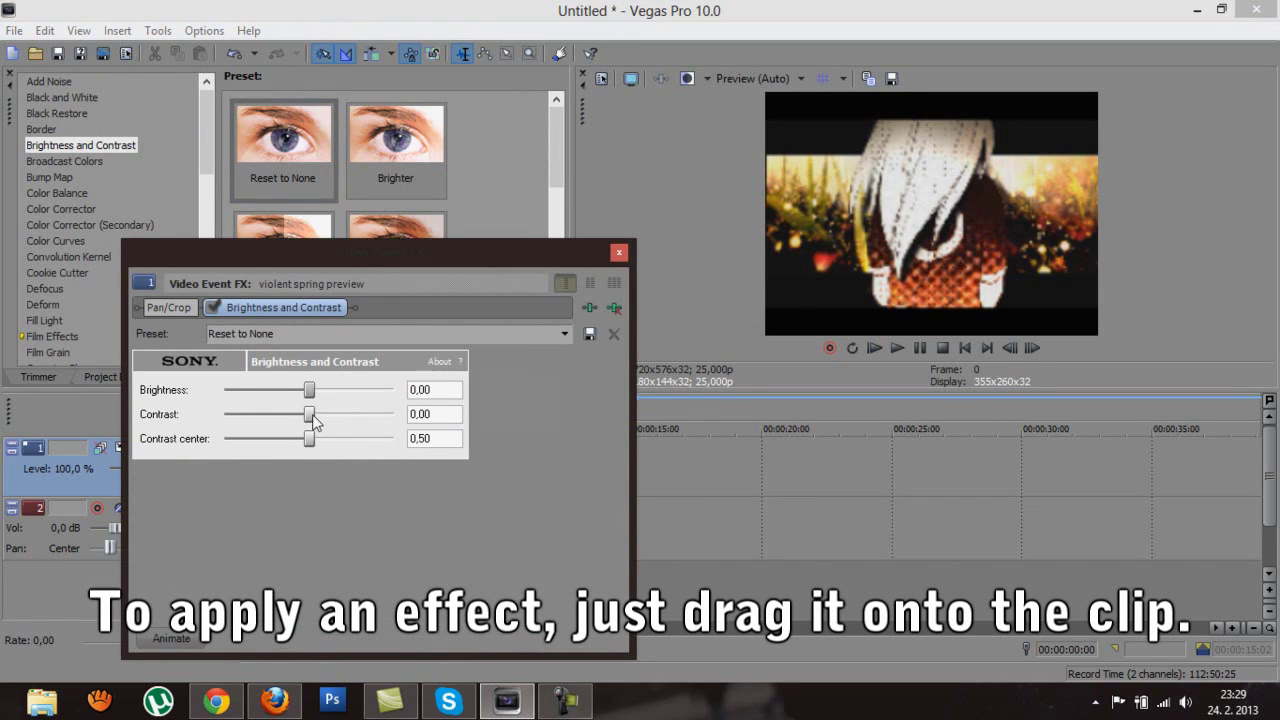
{"action": "left_click_drag", "start_coordinate": [312, 411], "coordinate": [320, 418]}
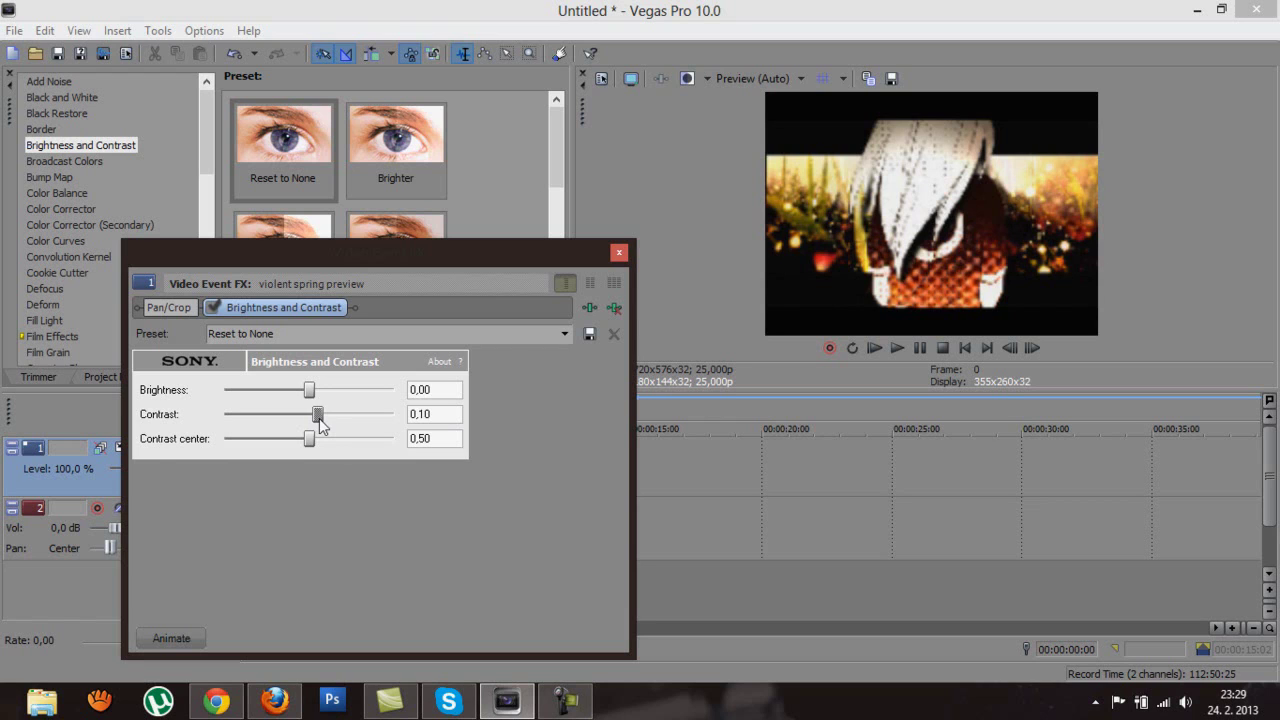
{"action": "left_click", "coordinate": [619, 253]}
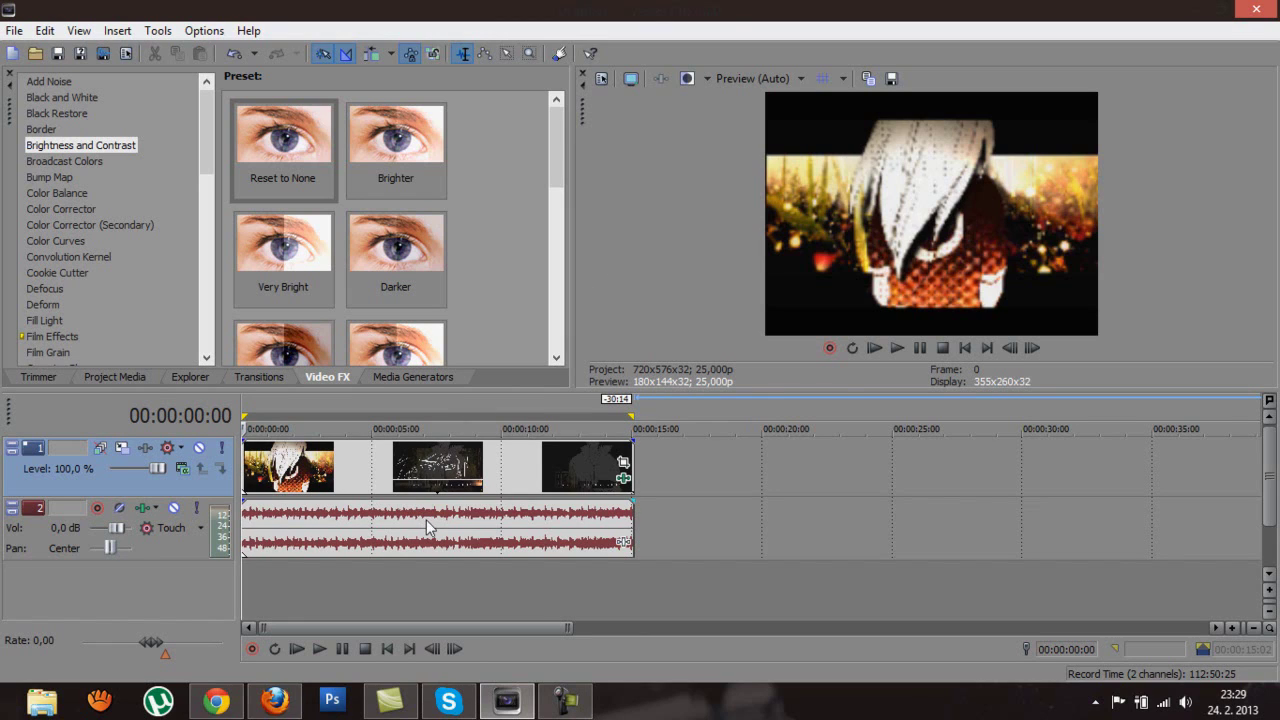
Step: Delete the original audio track and add Radioactive.mp3 as a new audio track
{"action": "right_click", "coordinate": [171, 551]}
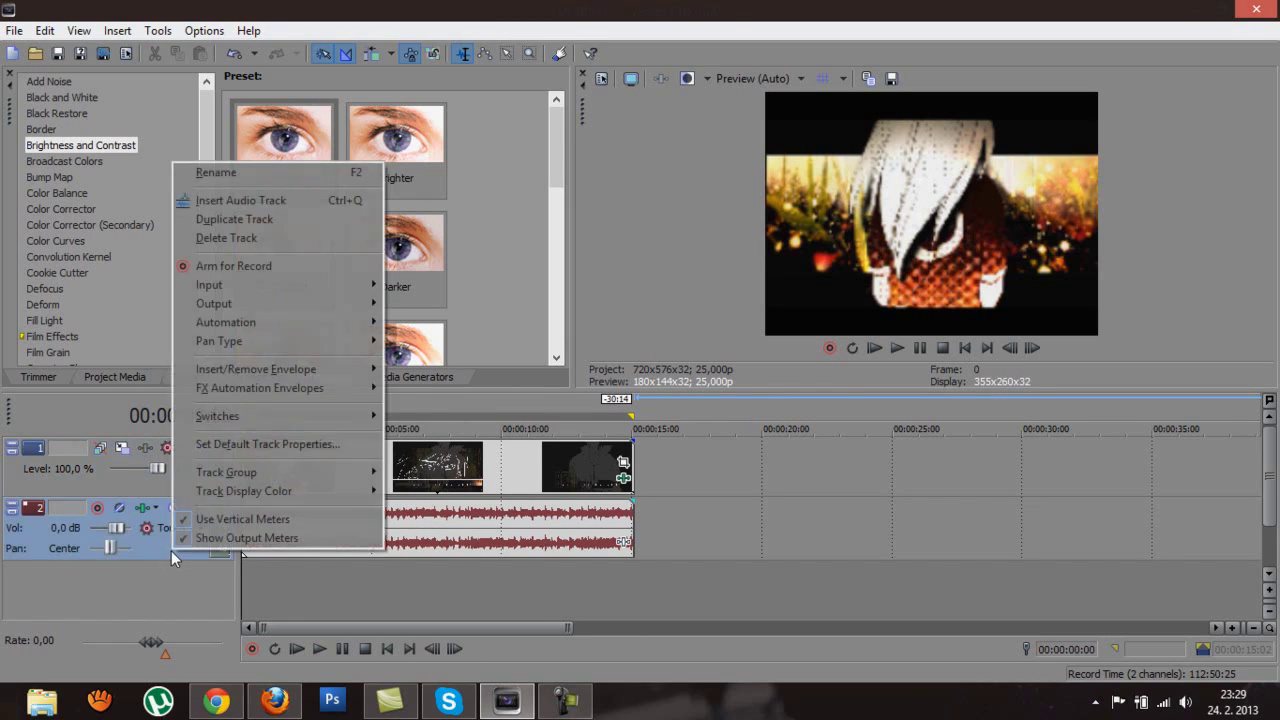
{"action": "left_click", "coordinate": [279, 240]}
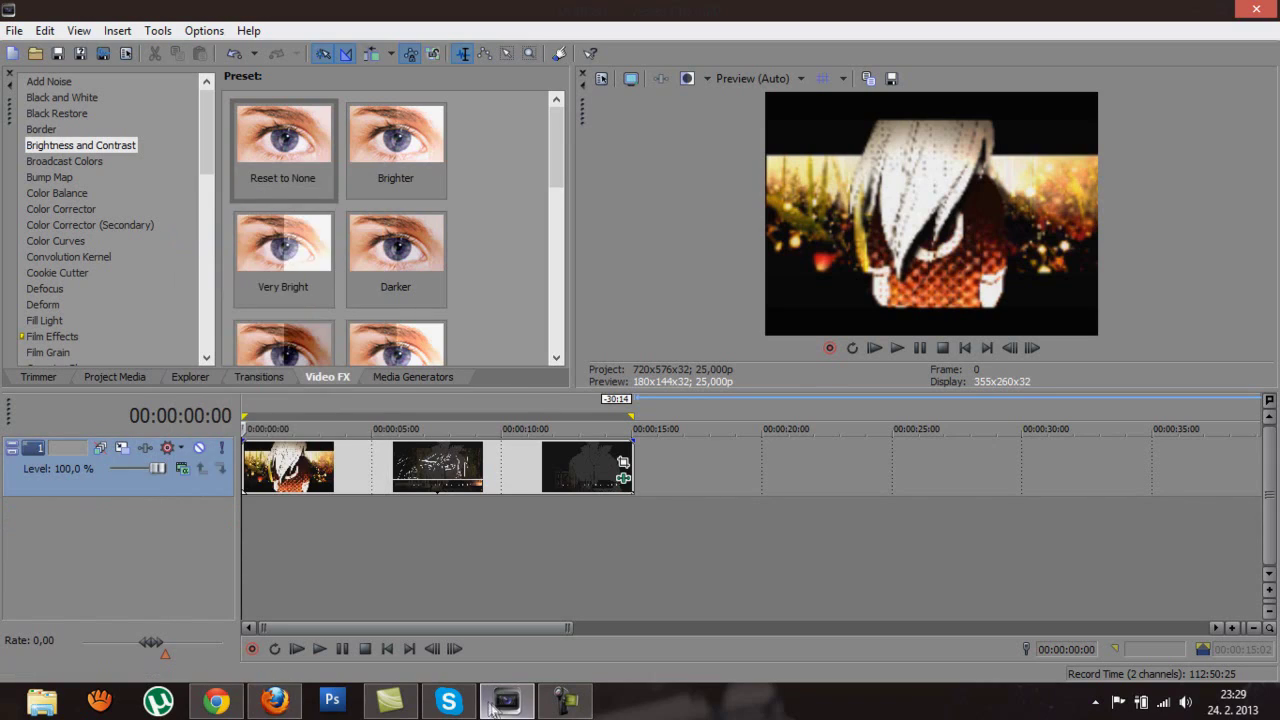
{"action": "left_click", "coordinate": [507, 700]}
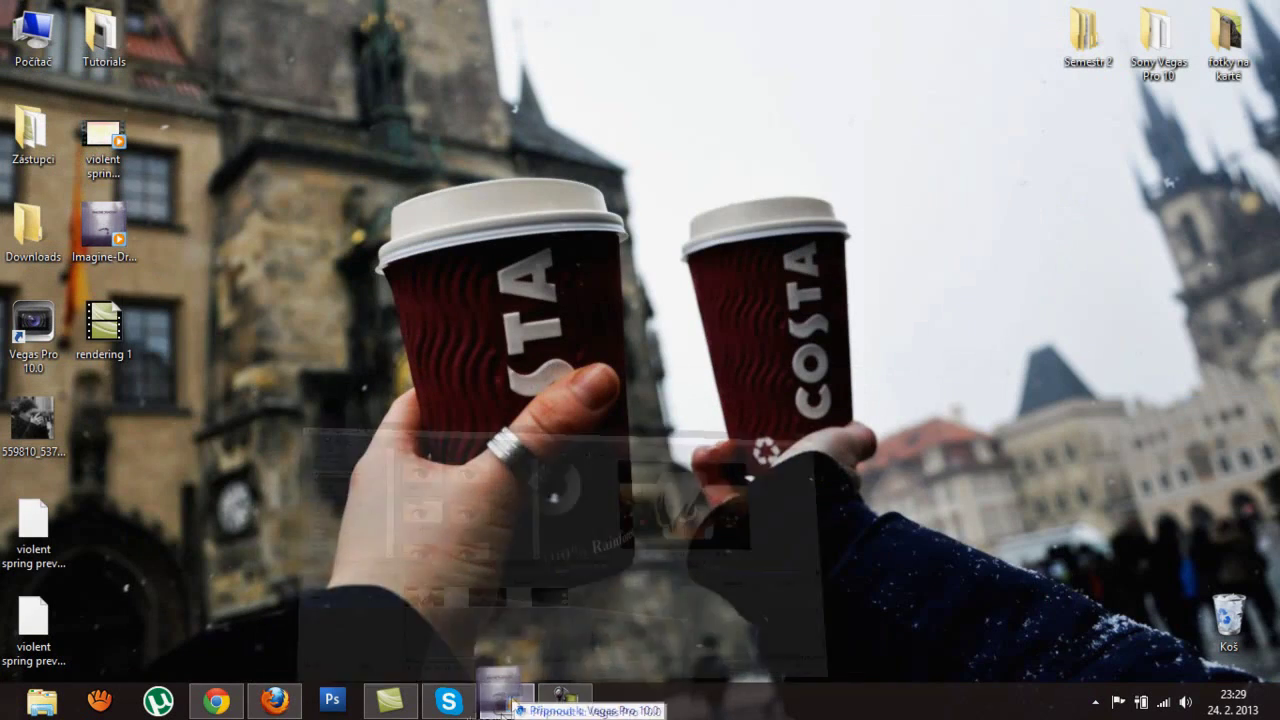
{"action": "left_click", "coordinate": [507, 700]}
{"action": "left_click_drag", "start_coordinate": [400, 515], "coordinate": [252, 525]}
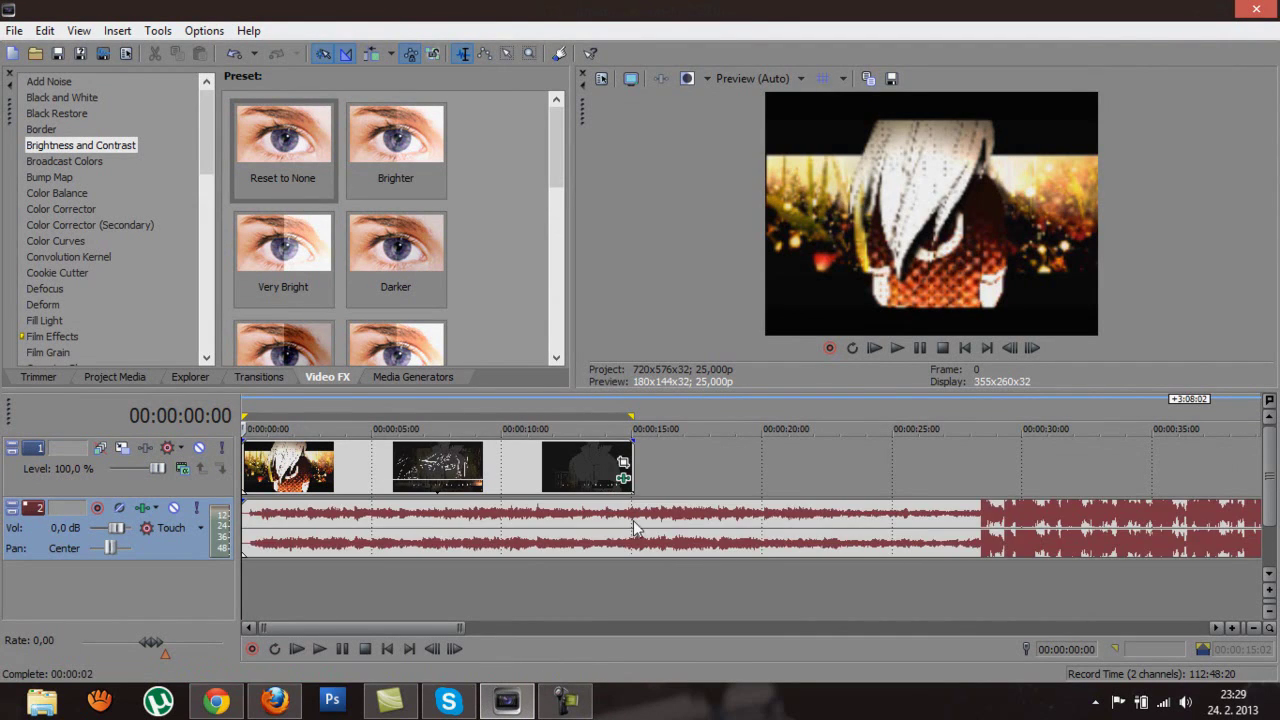
Step: Delete the audio beyond 00:00:15:03 and return the cursor to the project start
{"action": "left_click", "coordinate": [634, 520]}
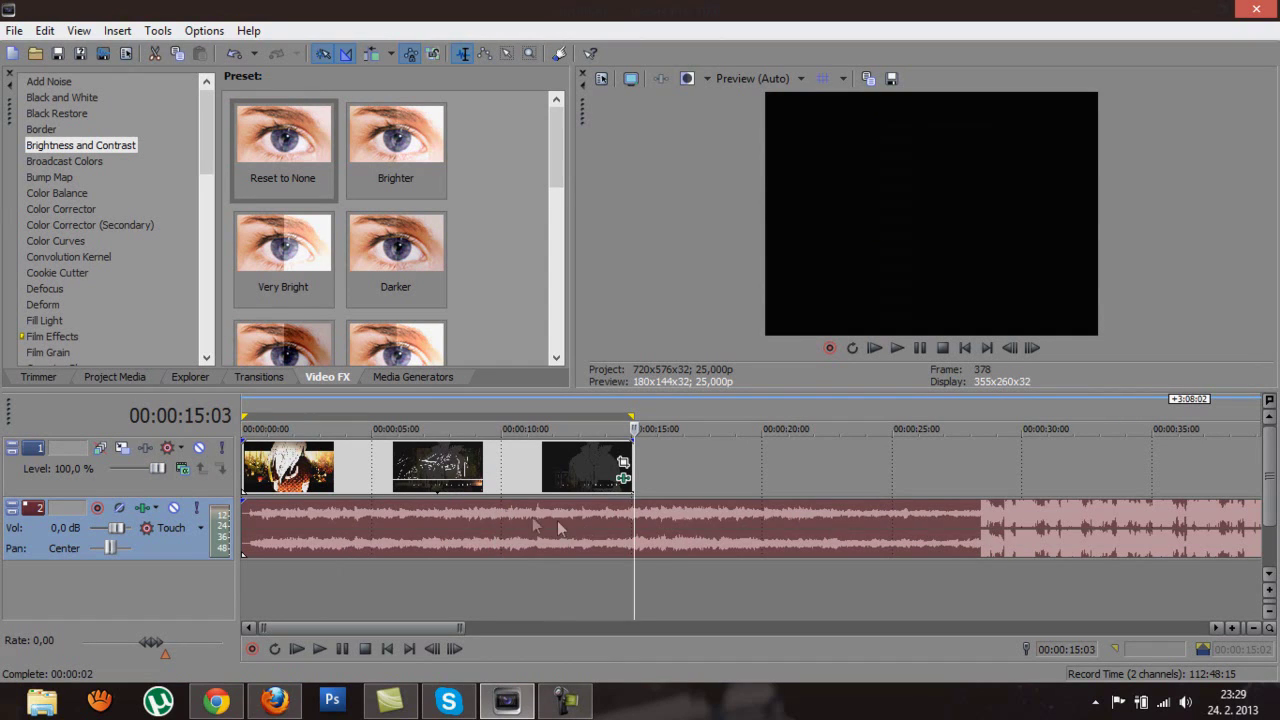
{"action": "left_click", "coordinate": [630, 524]}
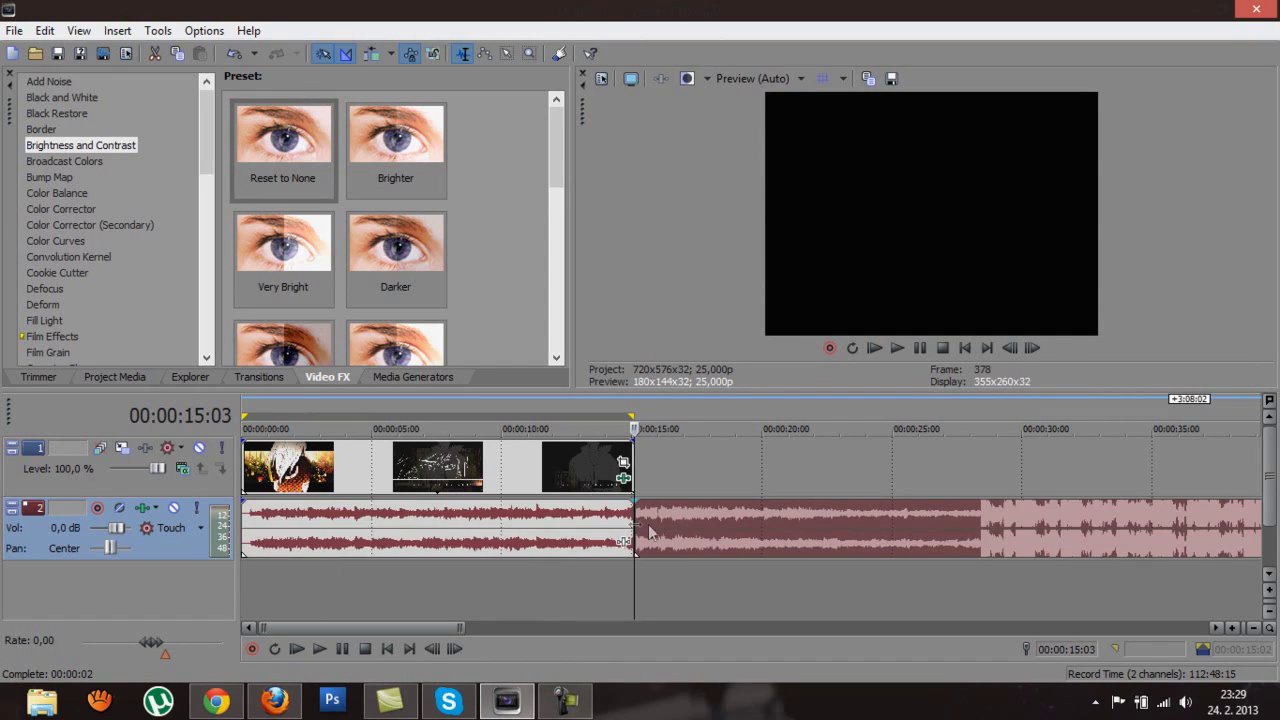
{"action": "right_click", "coordinate": [712, 536]}
{"action": "left_click", "coordinate": [780, 300]}
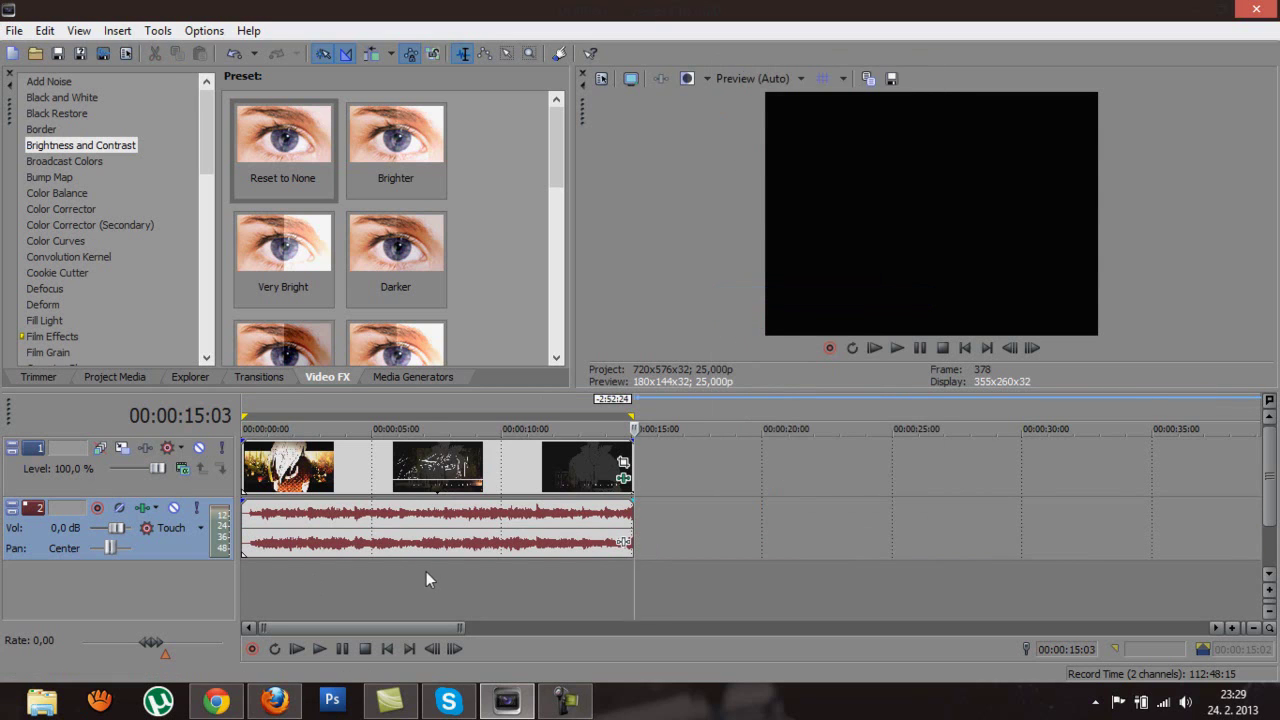
{"action": "left_click", "coordinate": [426, 571]}
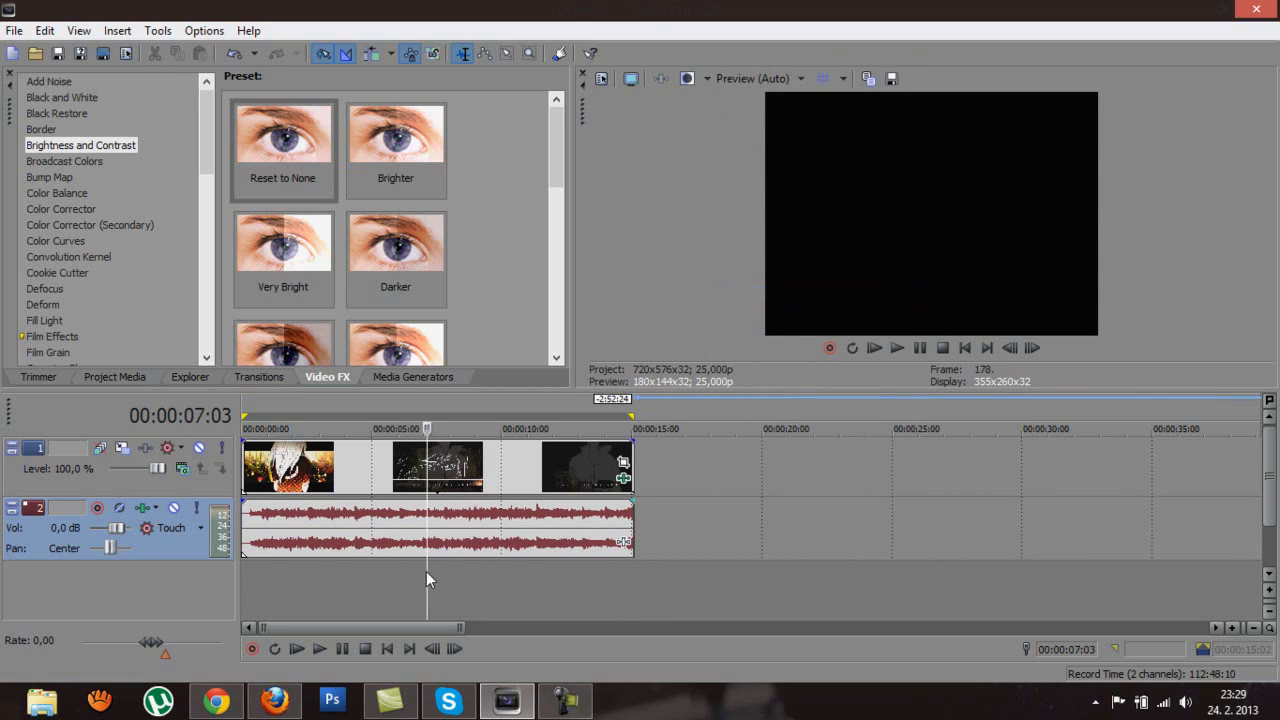
{"action": "left_click", "coordinate": [246, 566]}
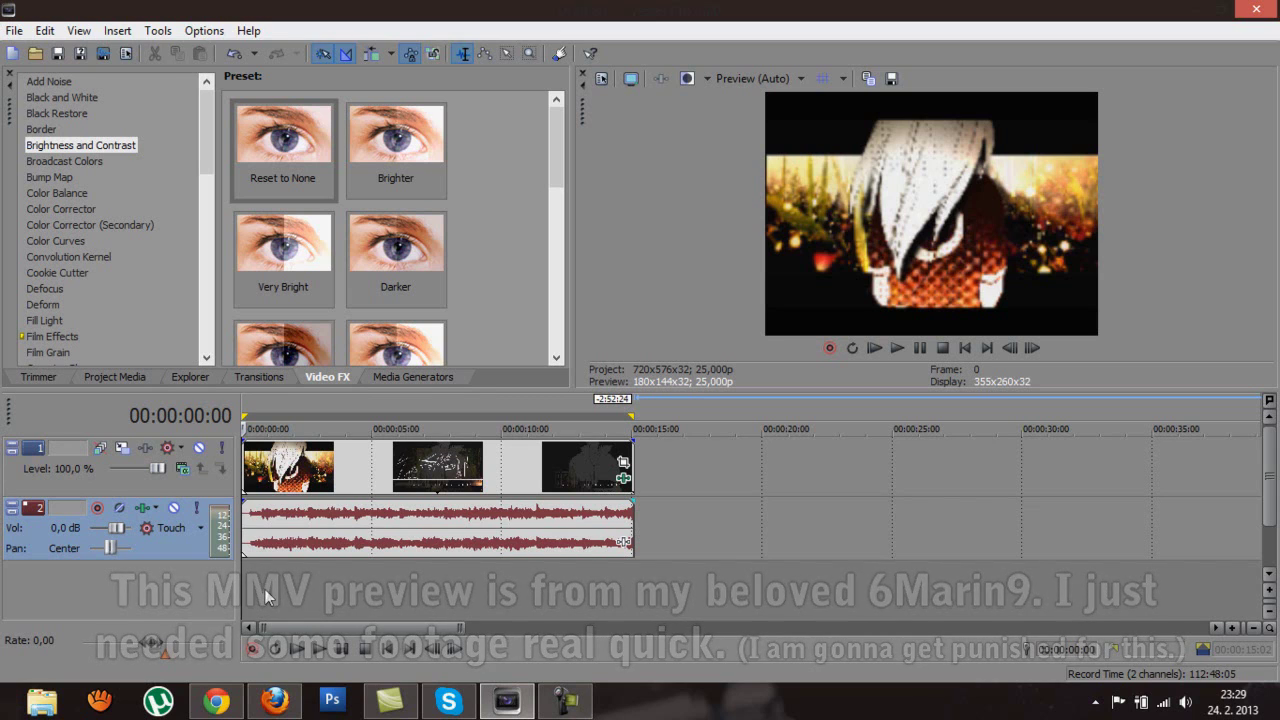
Step: Choose the HDV 720-24p (1280x720; 23,976 fps) project template
{"action": "left_click", "coordinate": [127, 54]}
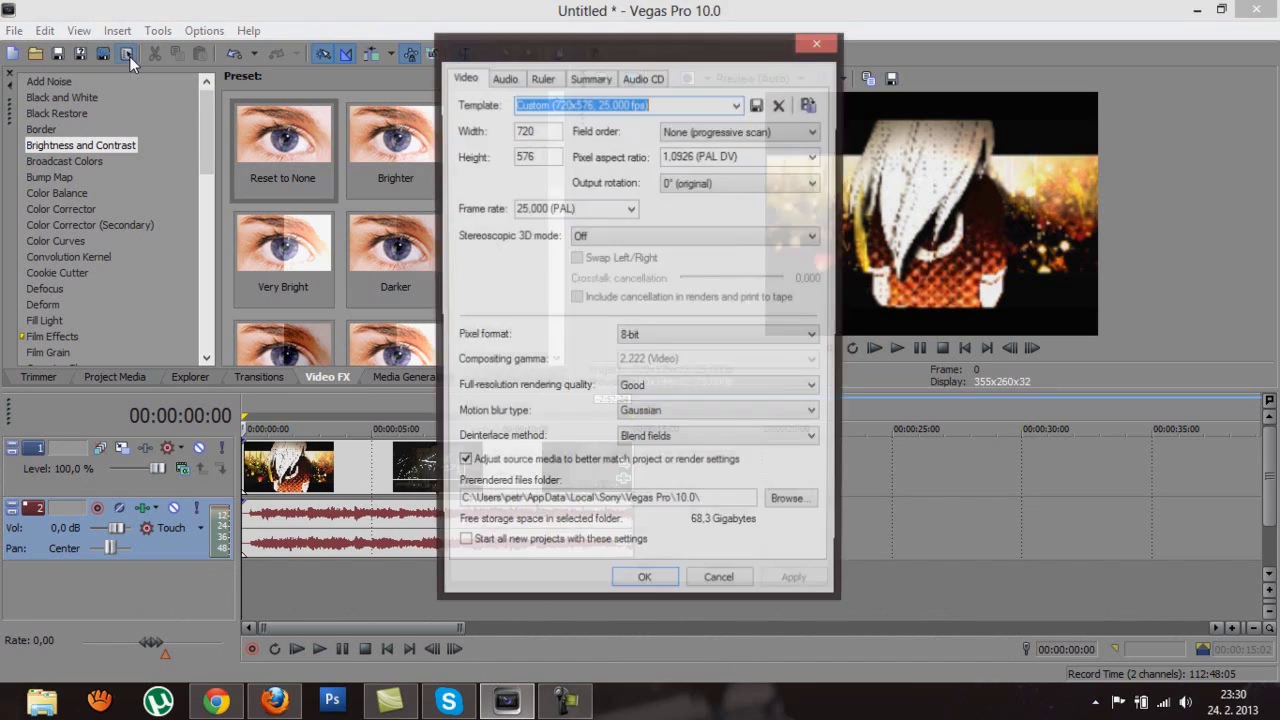
{"action": "left_click", "coordinate": [737, 105]}
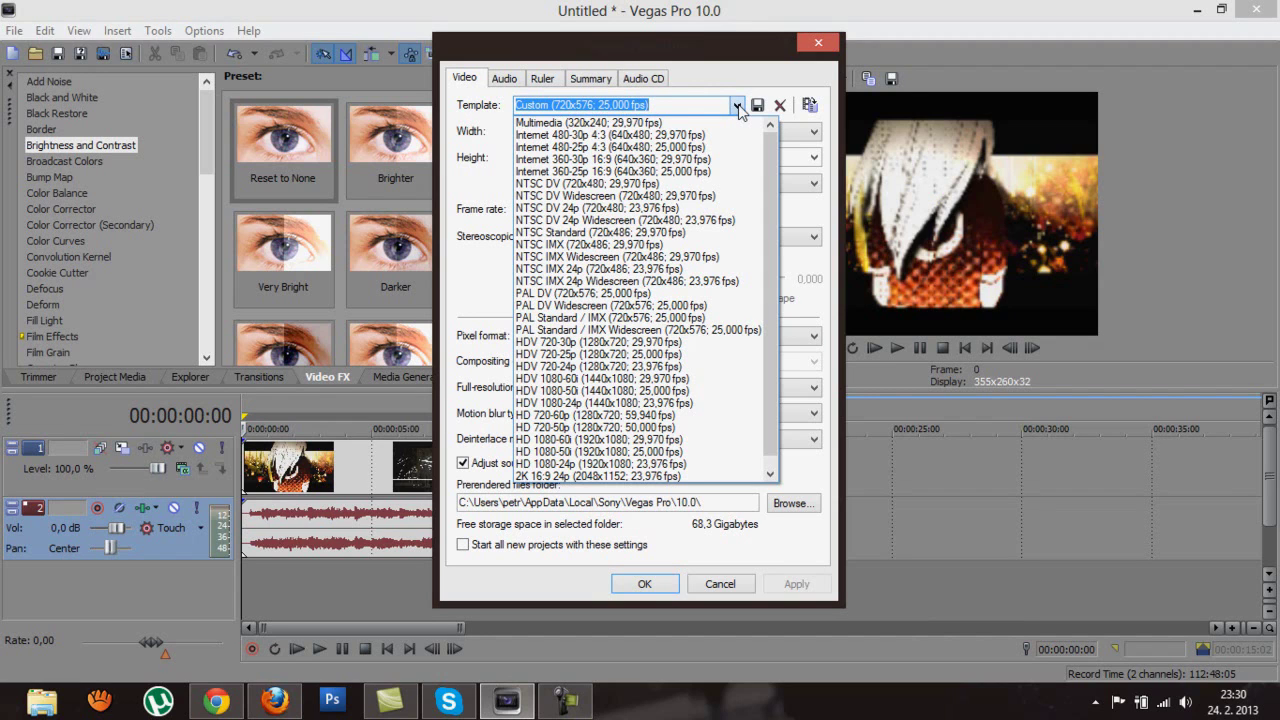
{"action": "left_click", "coordinate": [738, 106]}
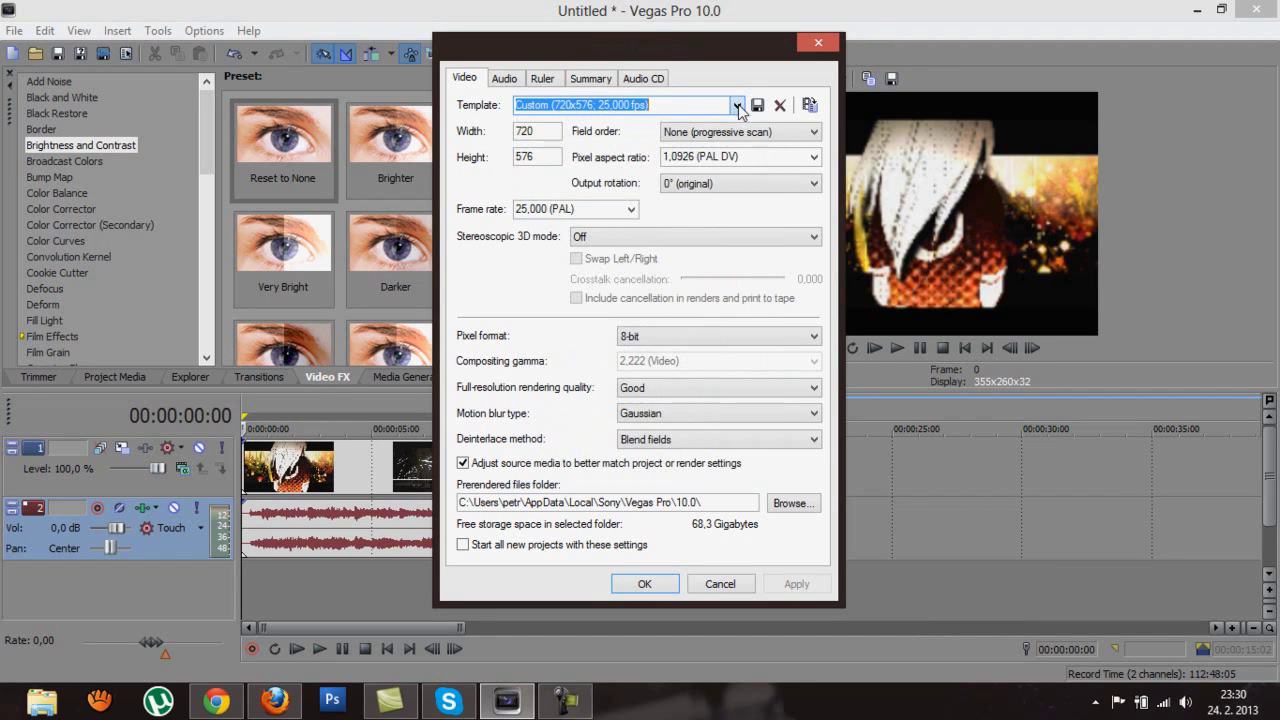
{"action": "left_click", "coordinate": [738, 106]}
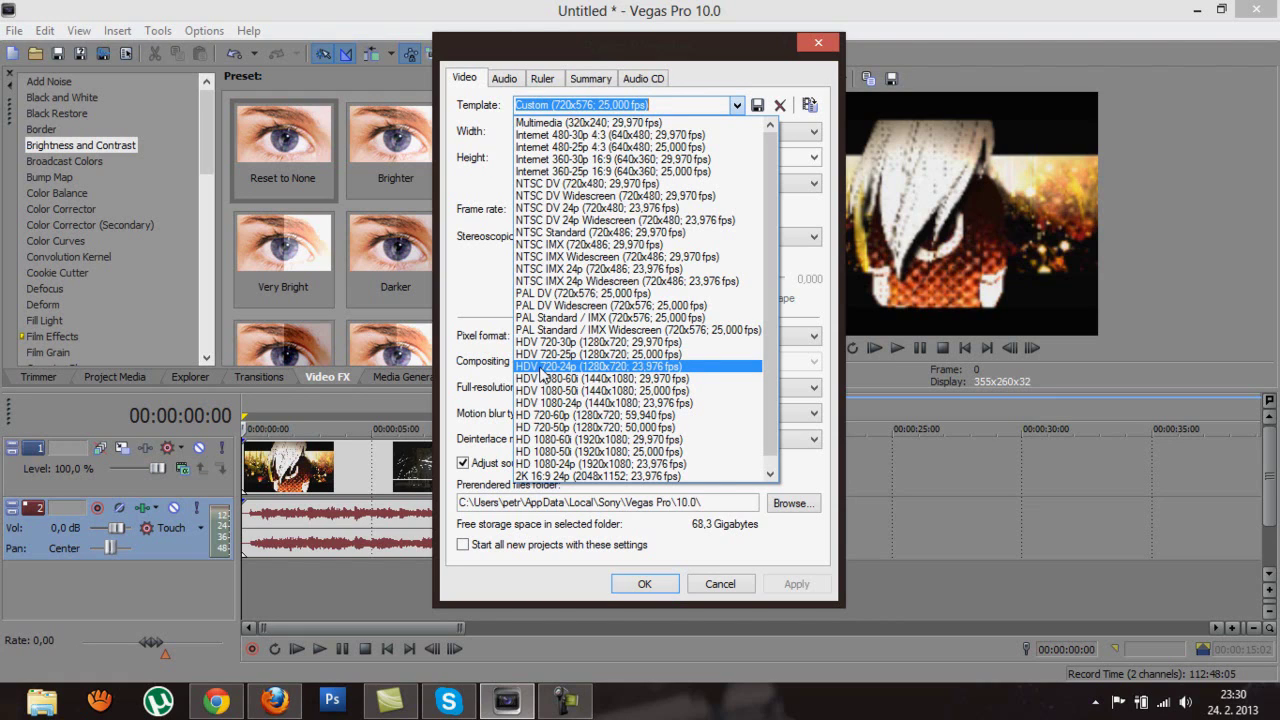
{"action": "left_click", "coordinate": [641, 368]}
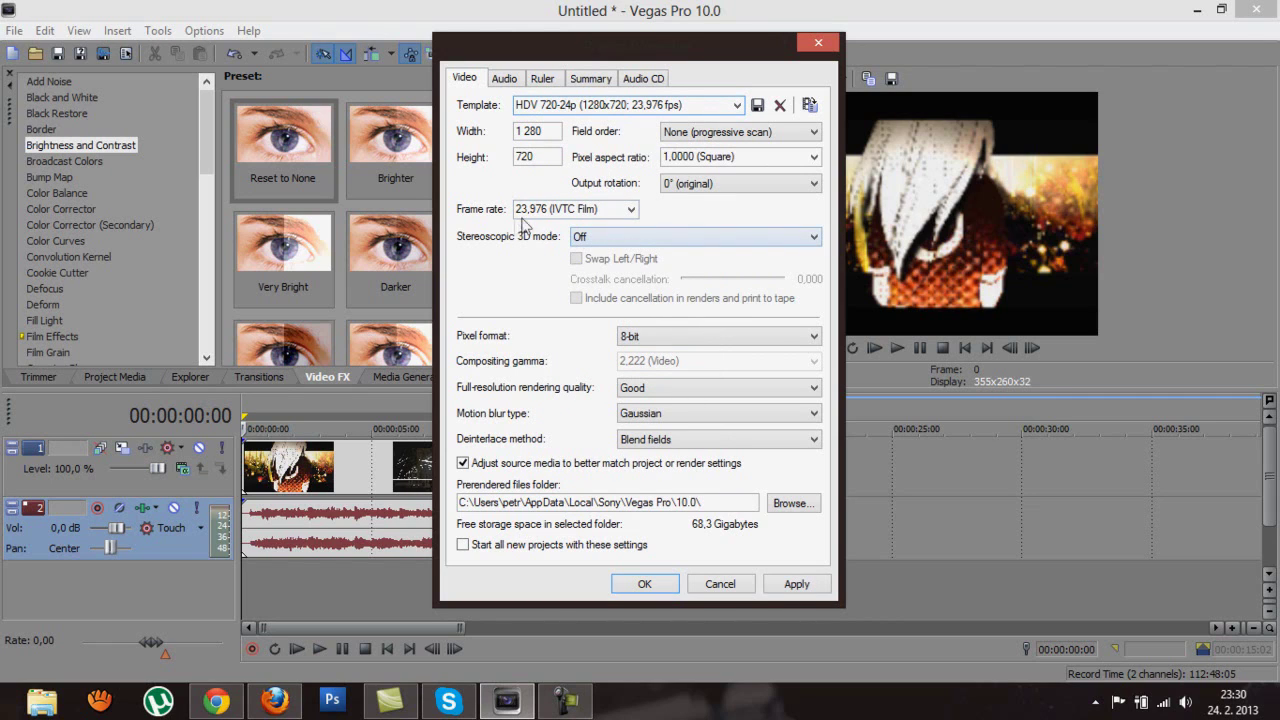
Step: Keep the frame rate at 23,976 (IVTC Film)
{"action": "left_click", "coordinate": [631, 210]}
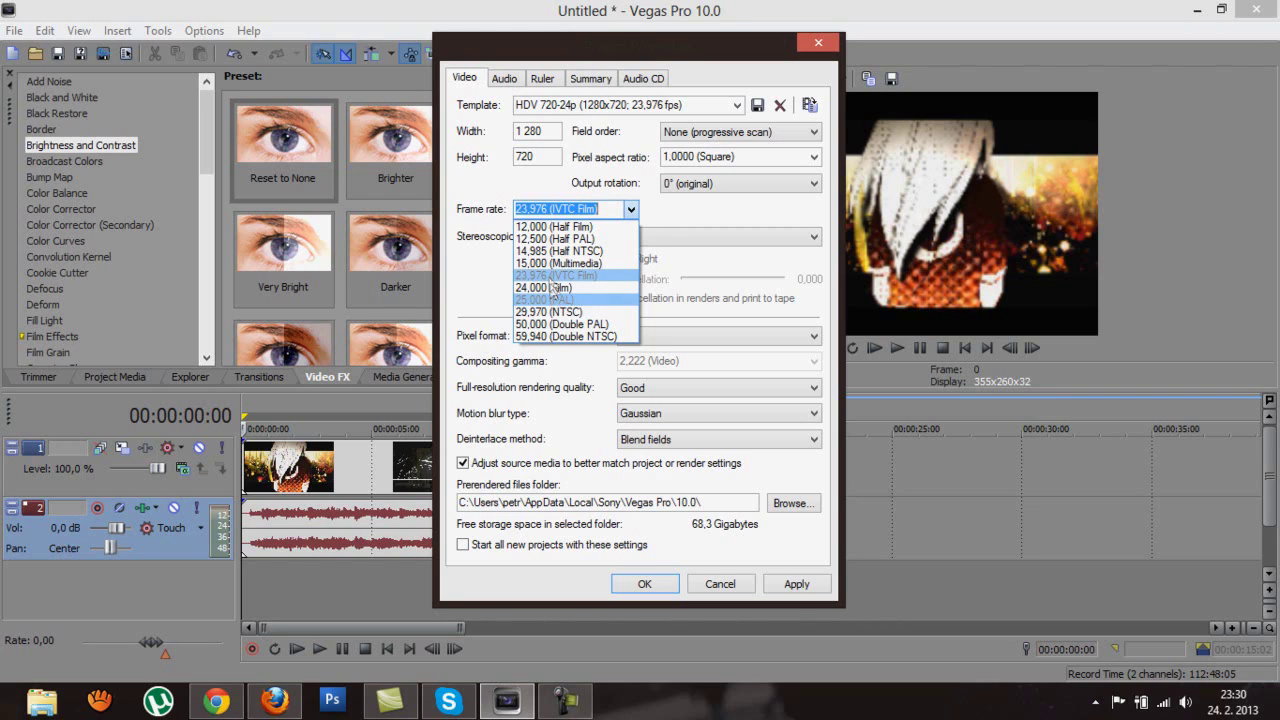
{"action": "left_click", "coordinate": [630, 210]}
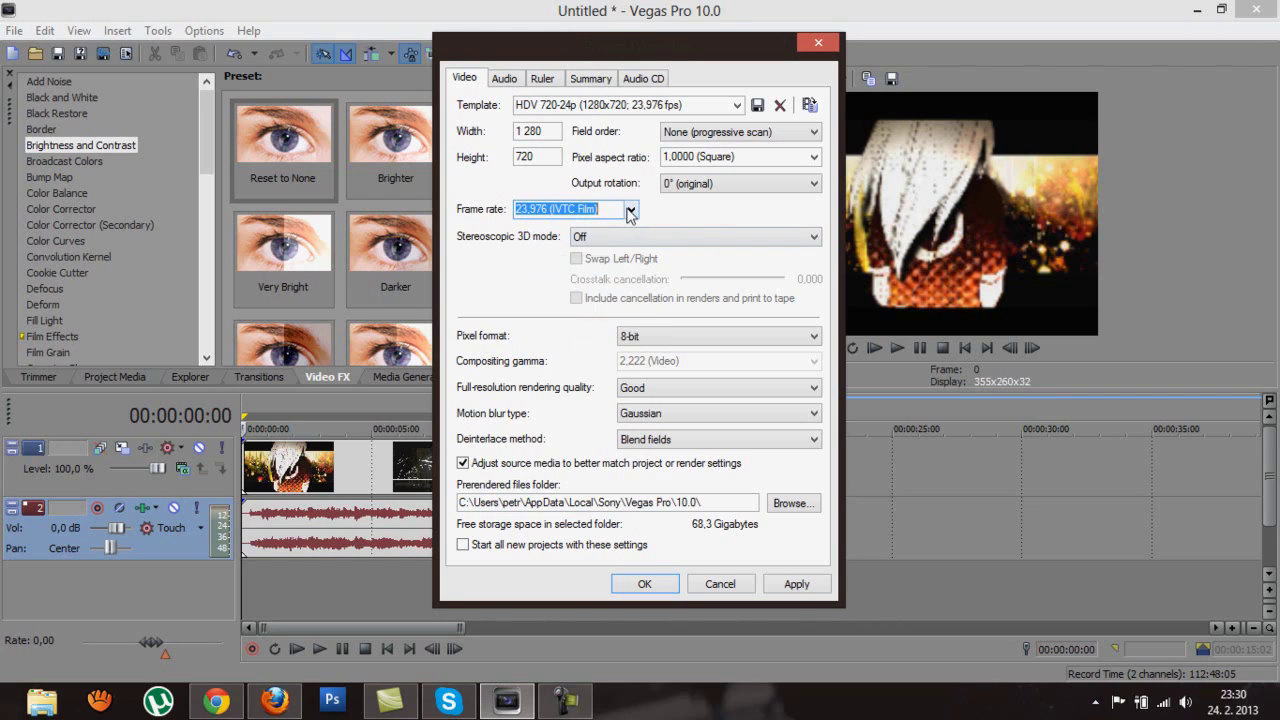
{"action": "left_click", "coordinate": [630, 212]}
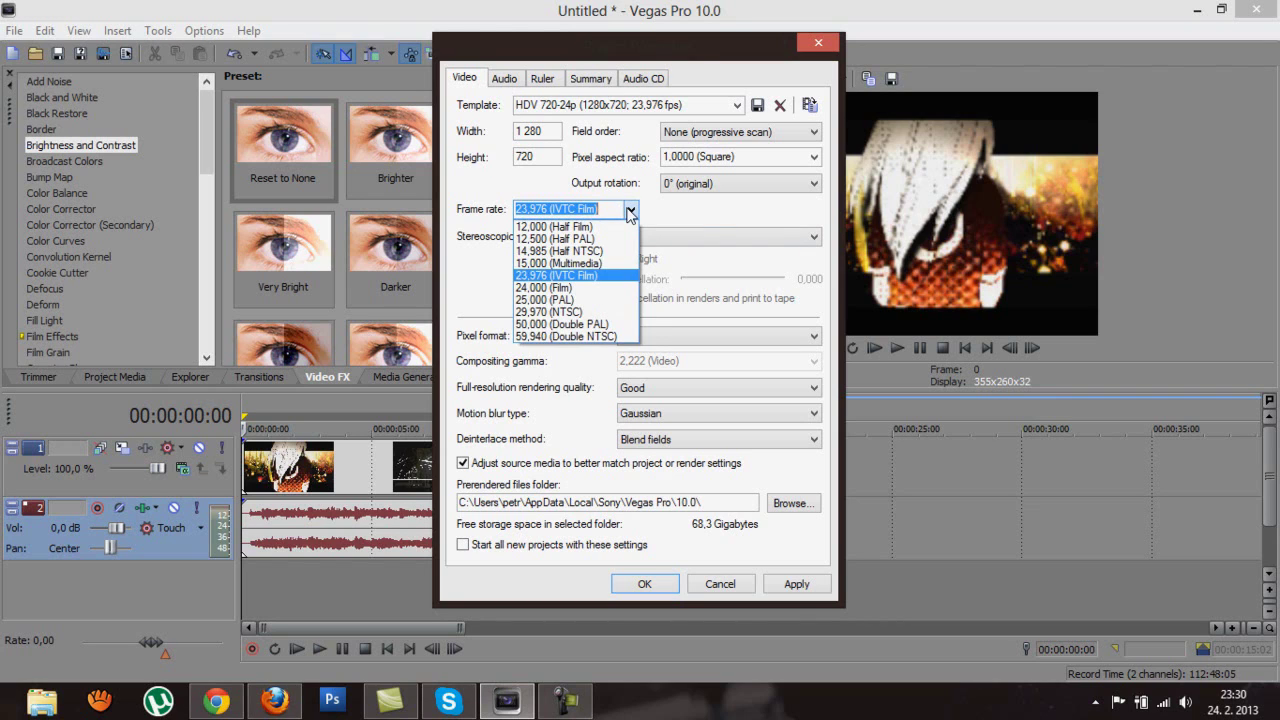
{"action": "left_click", "coordinate": [559, 280]}
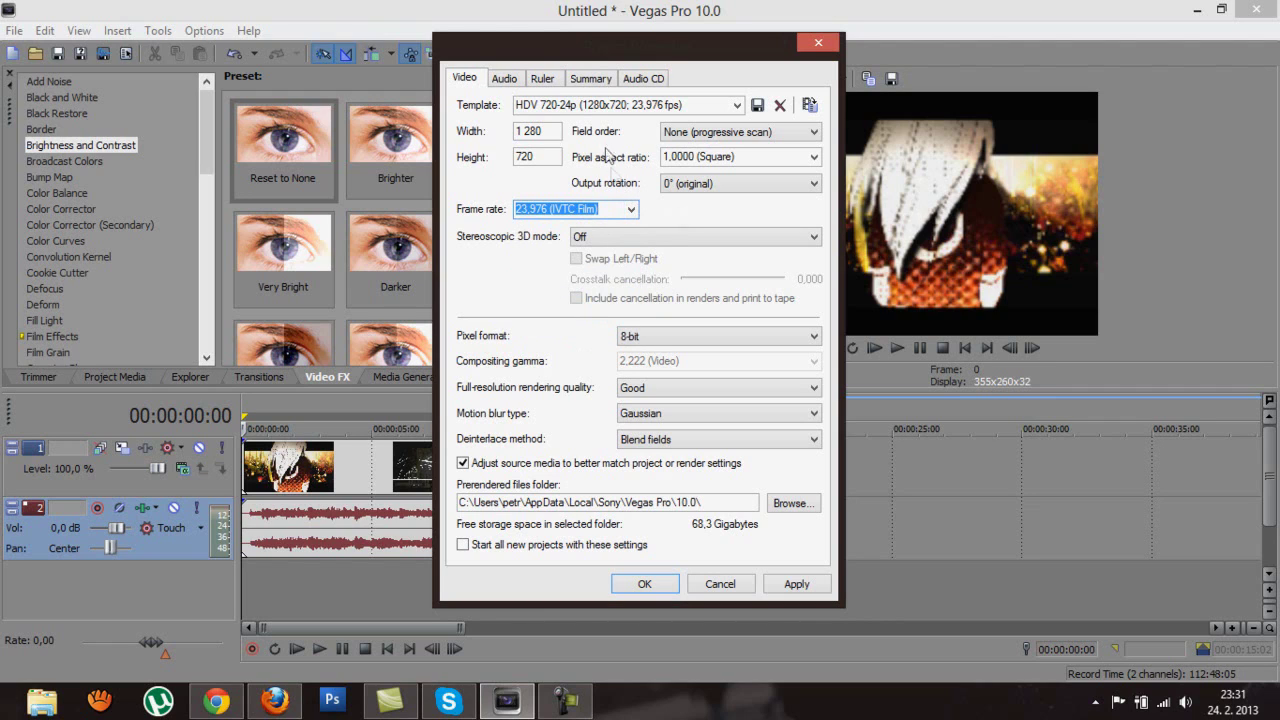
Step: Set the field order to Lower field first
{"action": "left_click", "coordinate": [727, 133]}
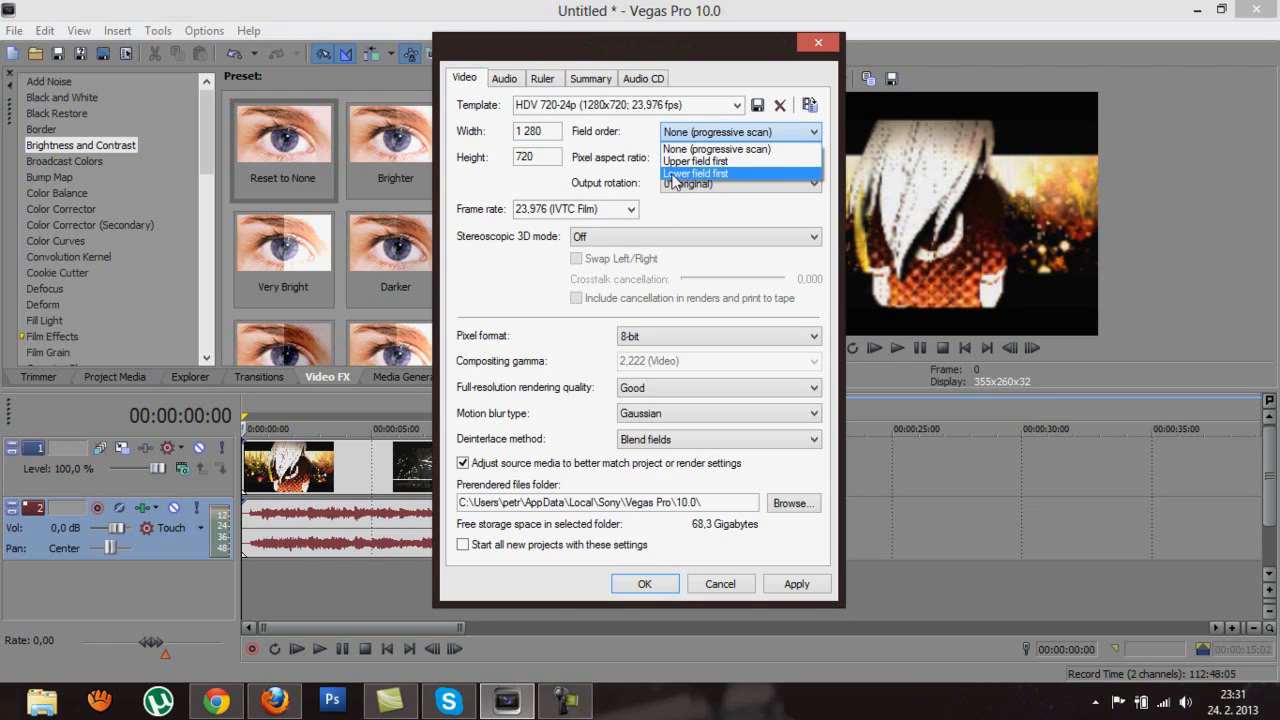
{"action": "left_click", "coordinate": [712, 175]}
{"action": "left_click", "coordinate": [708, 134]}
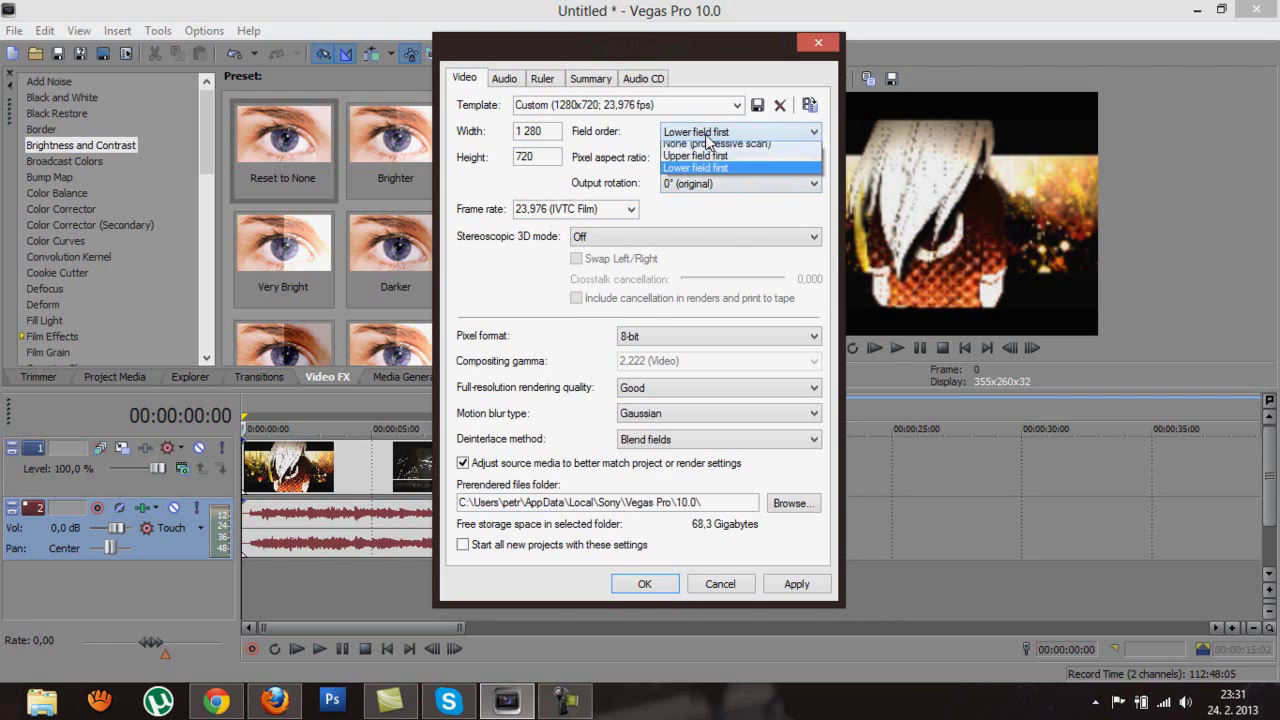
{"action": "left_click", "coordinate": [708, 134]}
{"action": "left_click", "coordinate": [707, 136]}
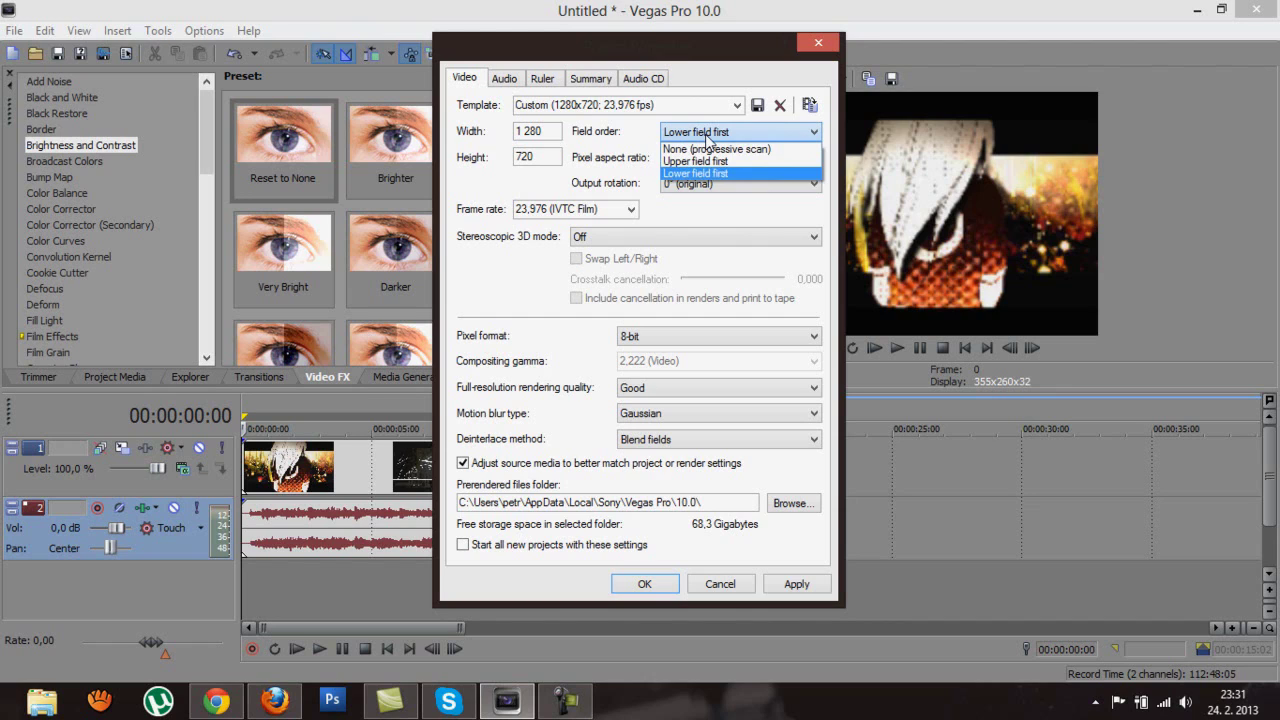
{"action": "left_click", "coordinate": [707, 137]}
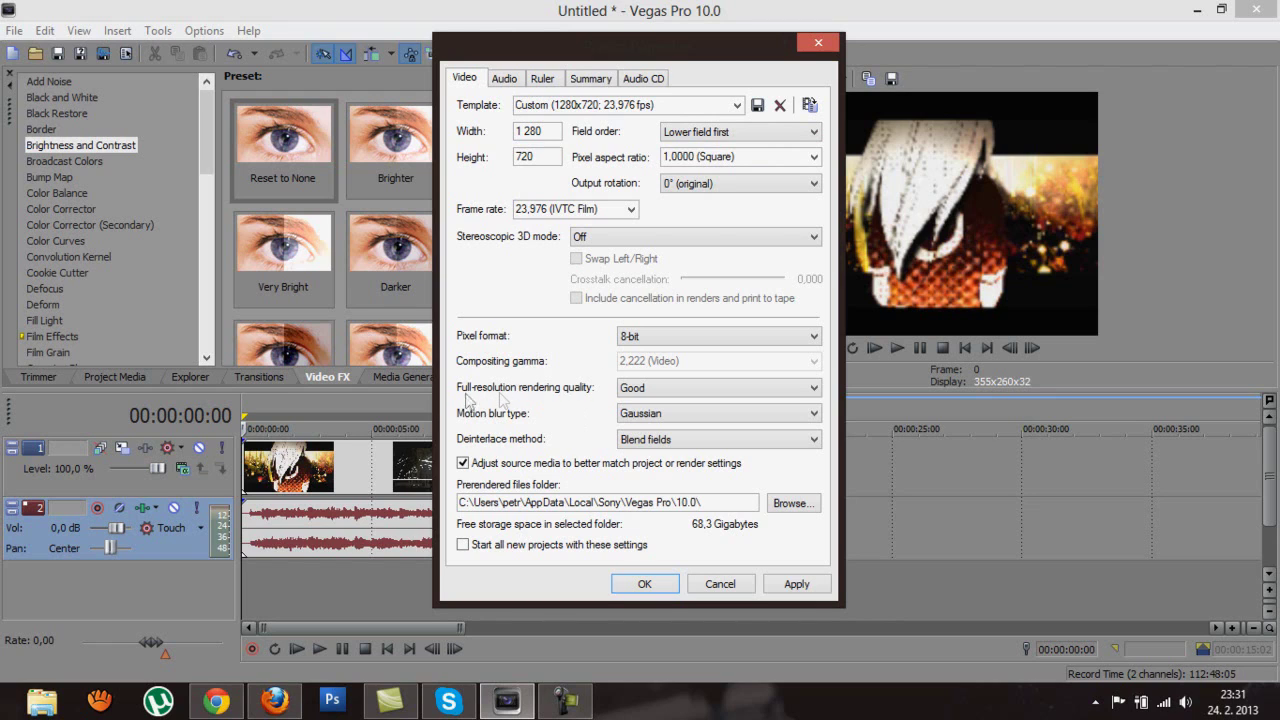
Step: Set full-resolution rendering quality to Best
{"action": "left_click", "coordinate": [650, 392]}
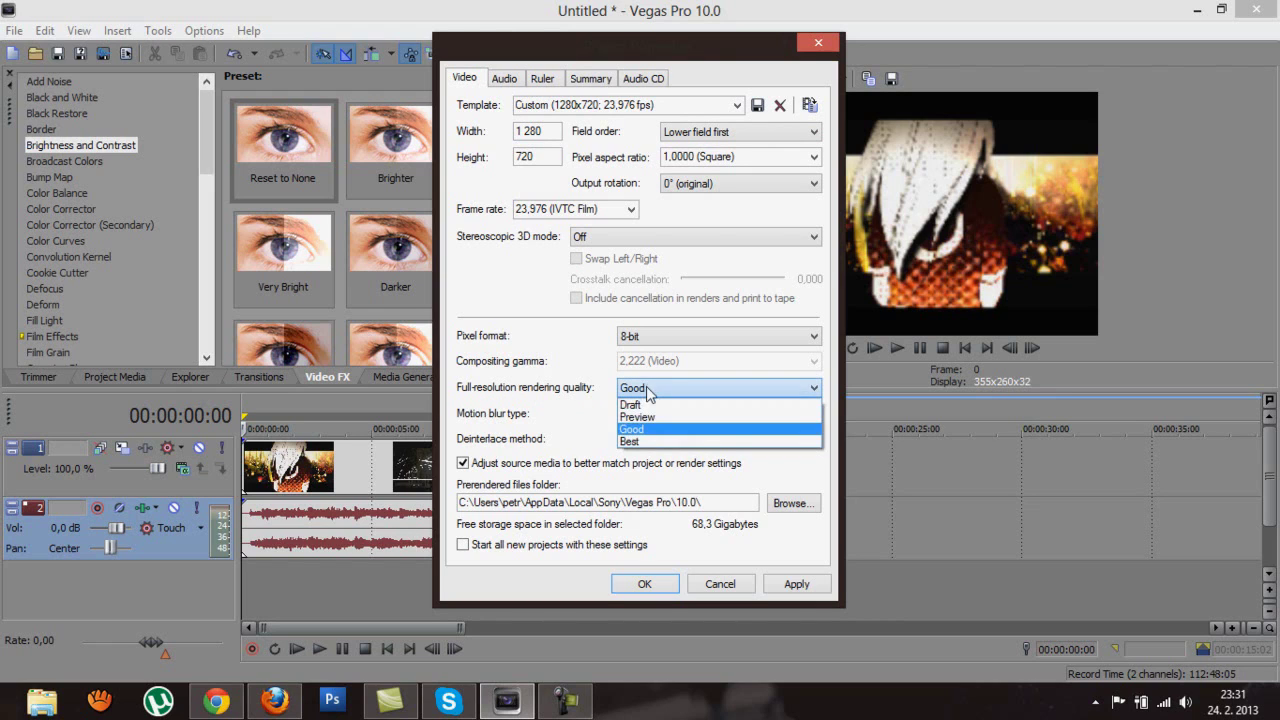
{"action": "left_click", "coordinate": [648, 443]}
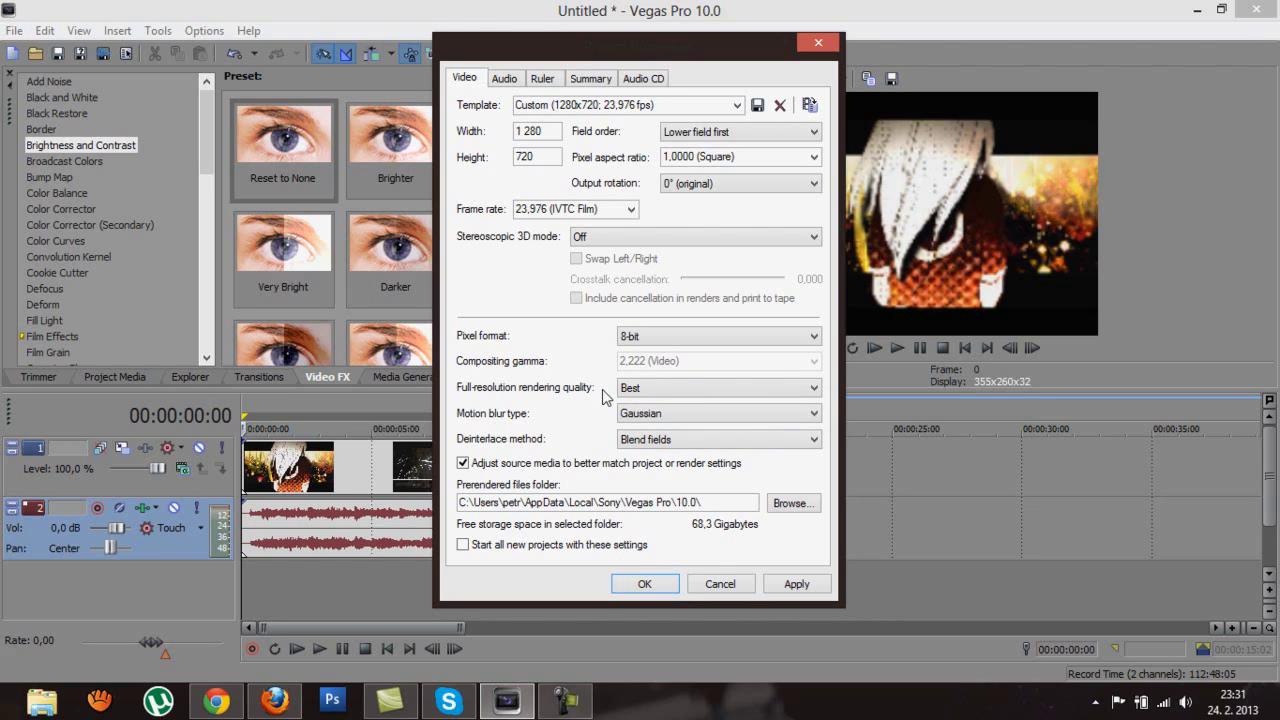
{"action": "left_click", "coordinate": [648, 390]}
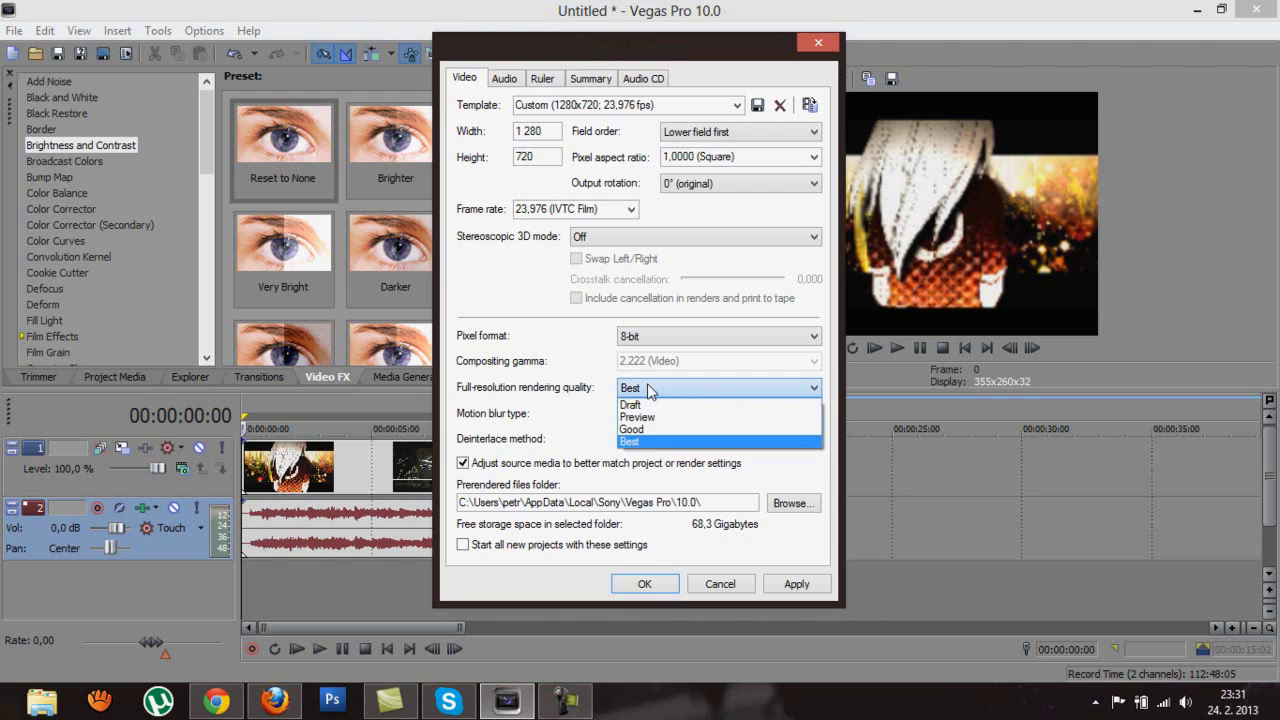
{"action": "left_click", "coordinate": [648, 390]}
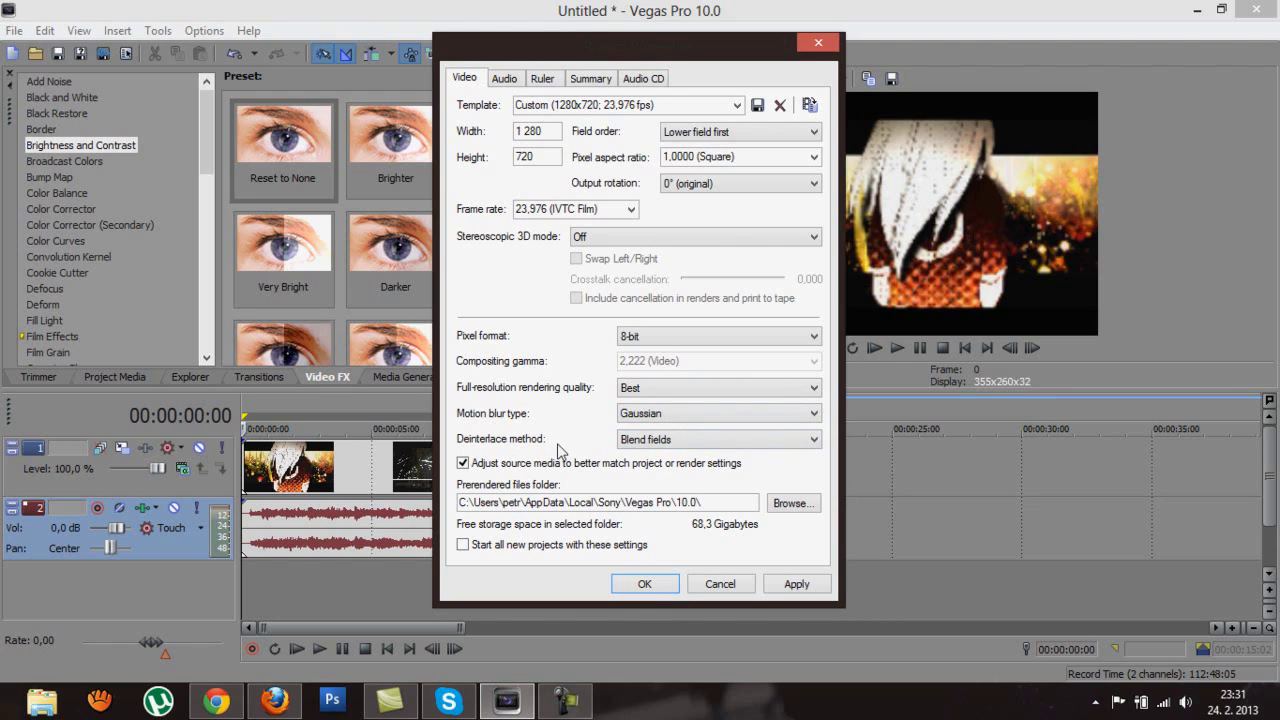
Step: Set the deinterlace method to None
{"action": "left_click", "coordinate": [647, 445]}
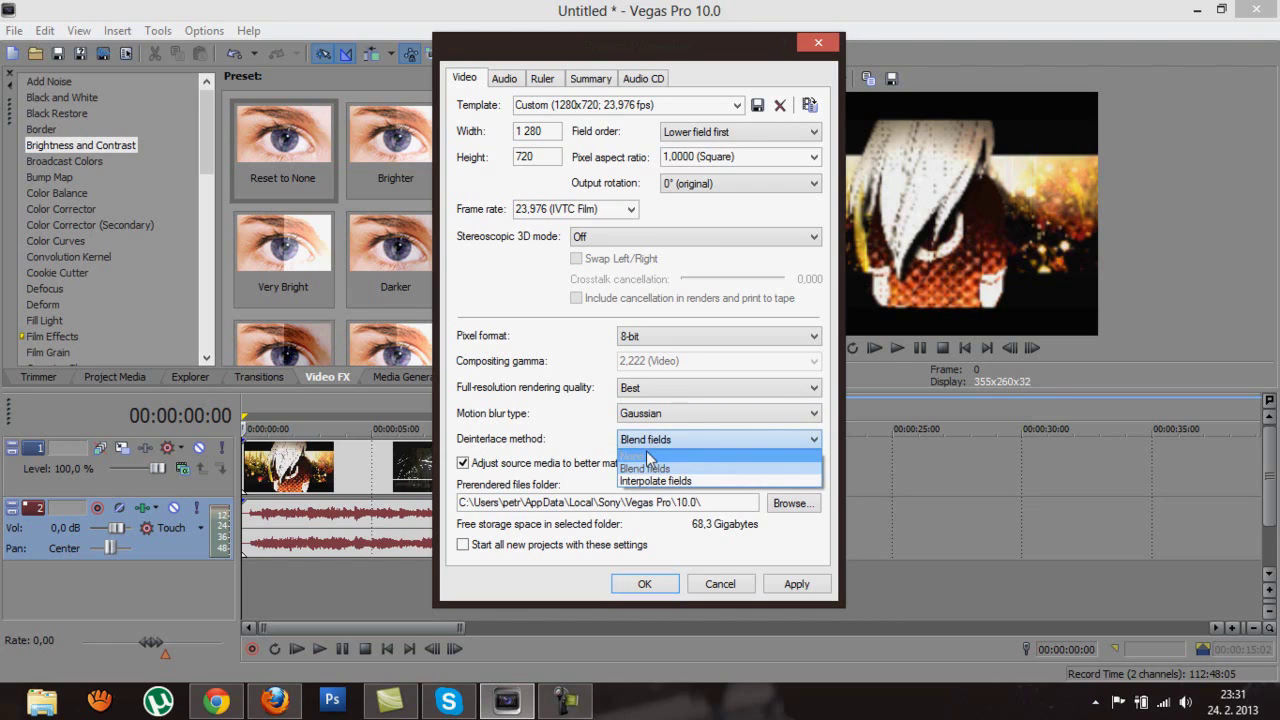
{"action": "left_click", "coordinate": [648, 456]}
{"action": "left_click", "coordinate": [648, 446]}
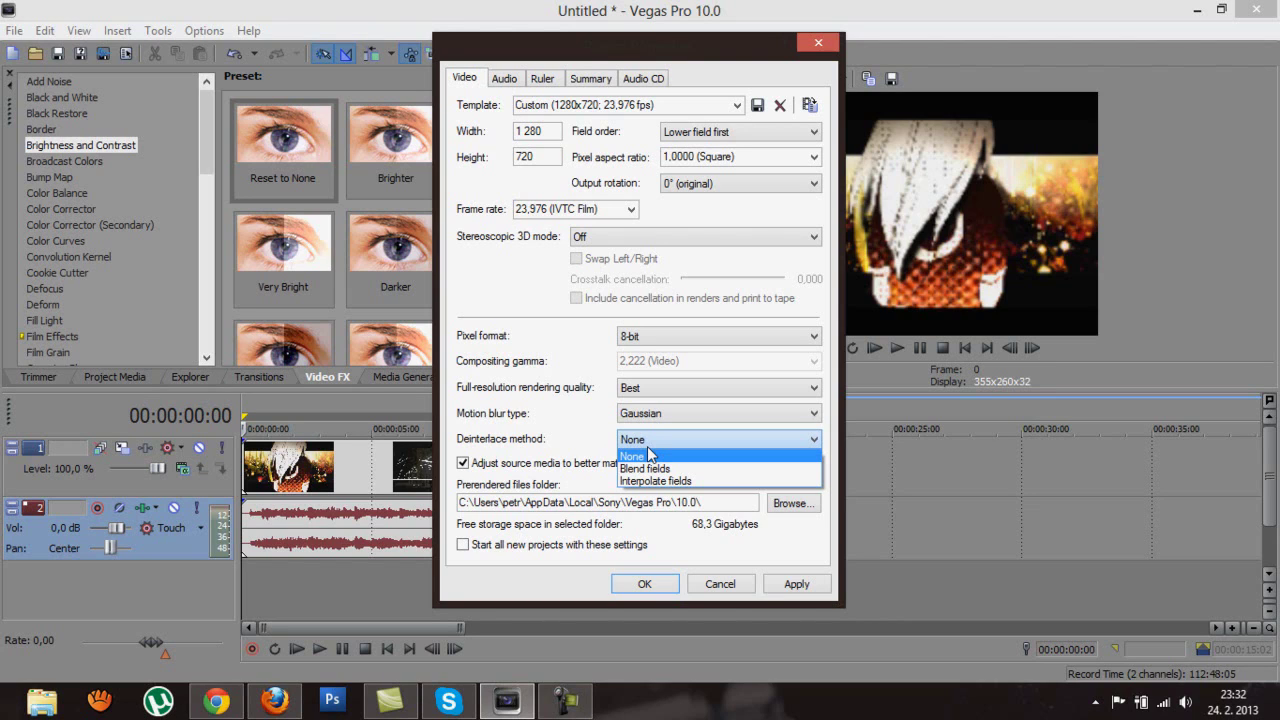
{"action": "left_click", "coordinate": [648, 447]}
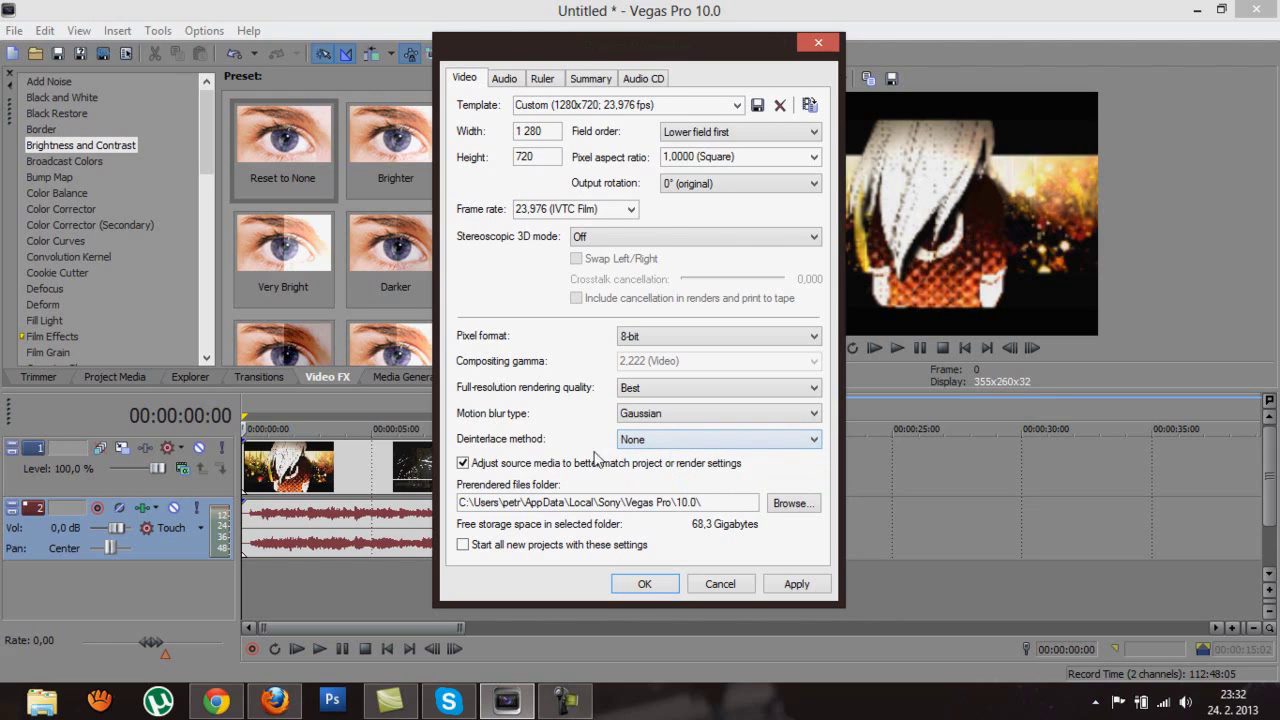
{"action": "left_click", "coordinate": [690, 444]}
{"action": "left_click", "coordinate": [692, 455]}
Step: Turn off adjusting source media to project settings and apply the properties
{"action": "left_click", "coordinate": [463, 464]}
{"action": "left_click", "coordinate": [795, 584]}
{"action": "left_click", "coordinate": [659, 589]}
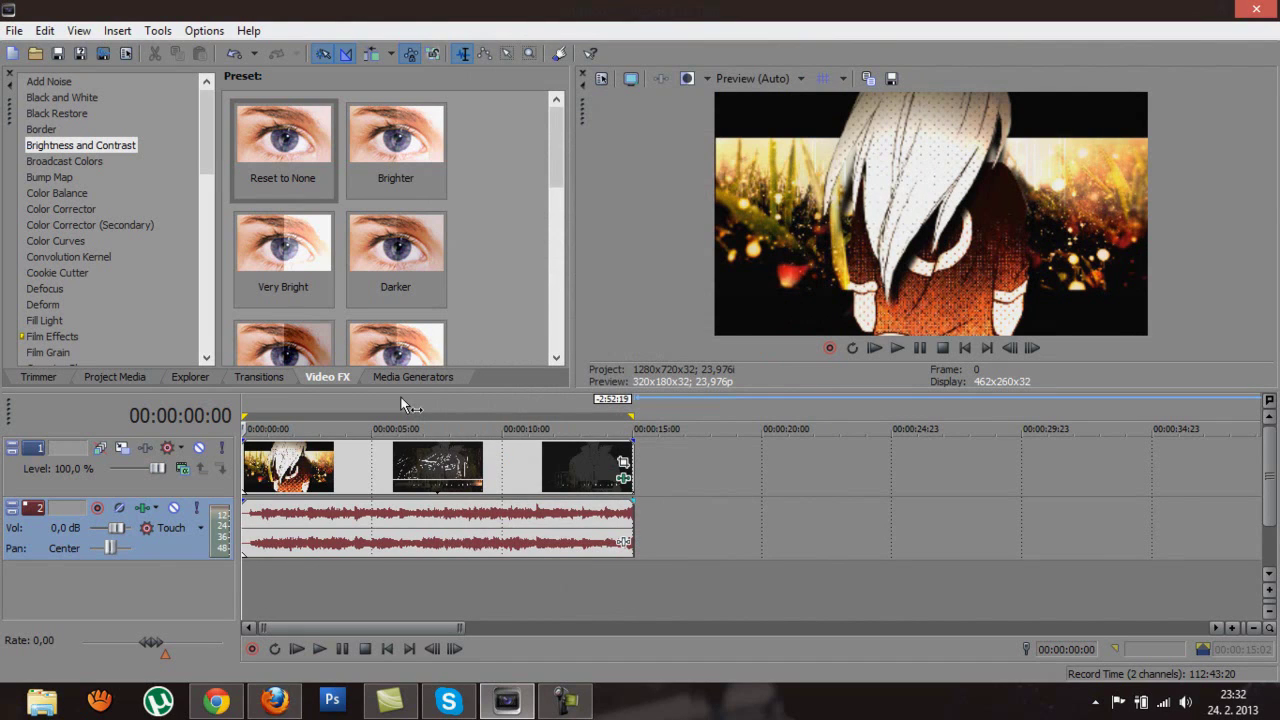
{"action": "left_click_drag", "start_coordinate": [704, 416], "coordinate": [785, 416]}
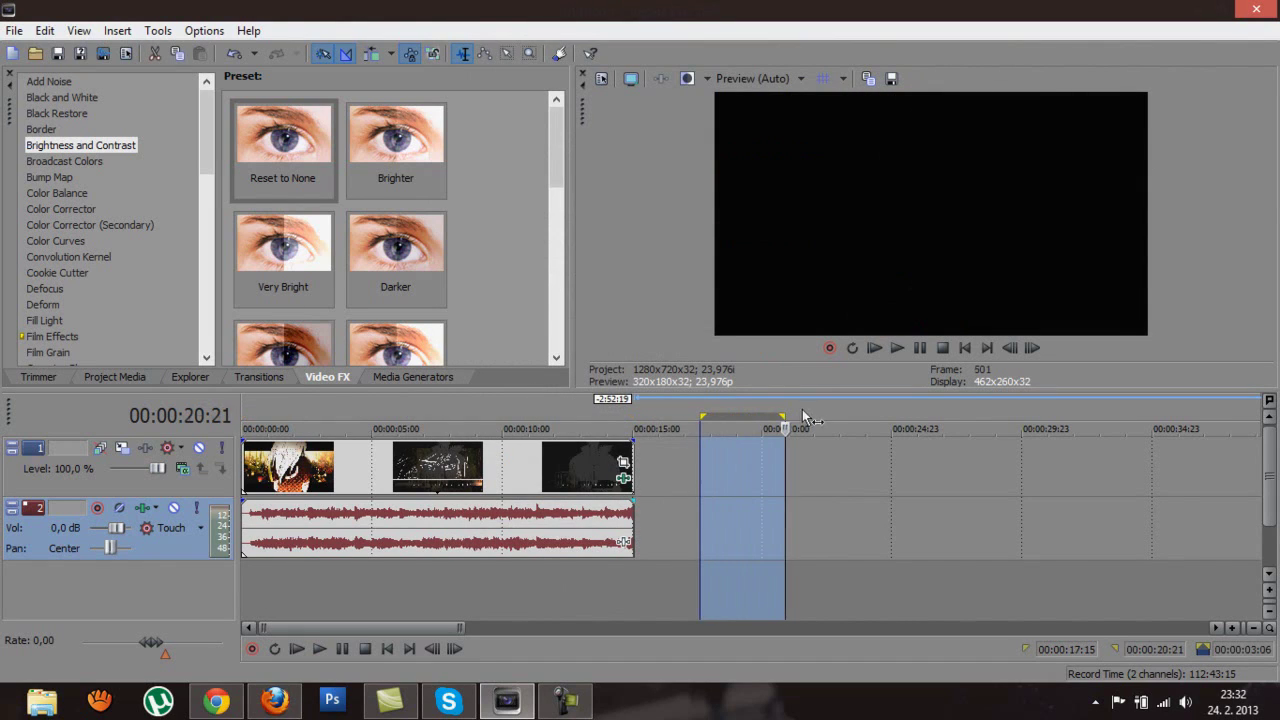
{"action": "left_click", "coordinate": [400, 553]}
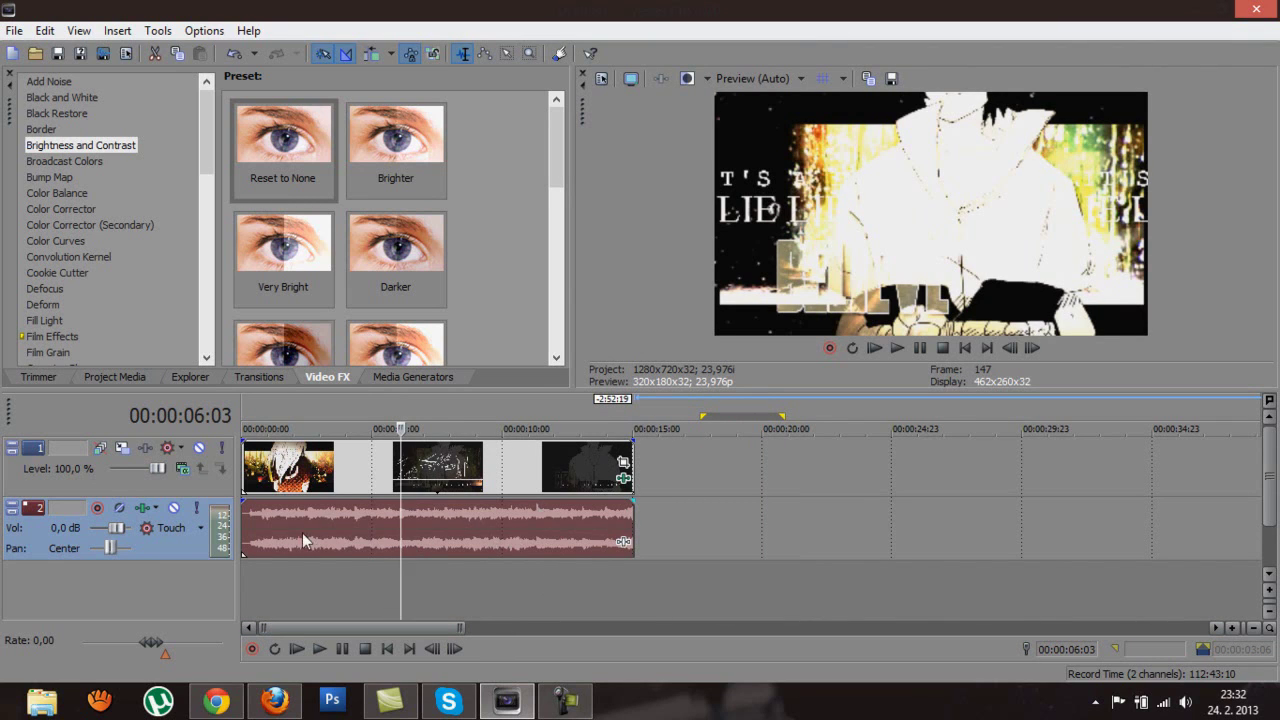
{"action": "right_click", "coordinate": [427, 535]}
{"action": "right_click", "coordinate": [410, 545]}
{"action": "right_click", "coordinate": [406, 539]}
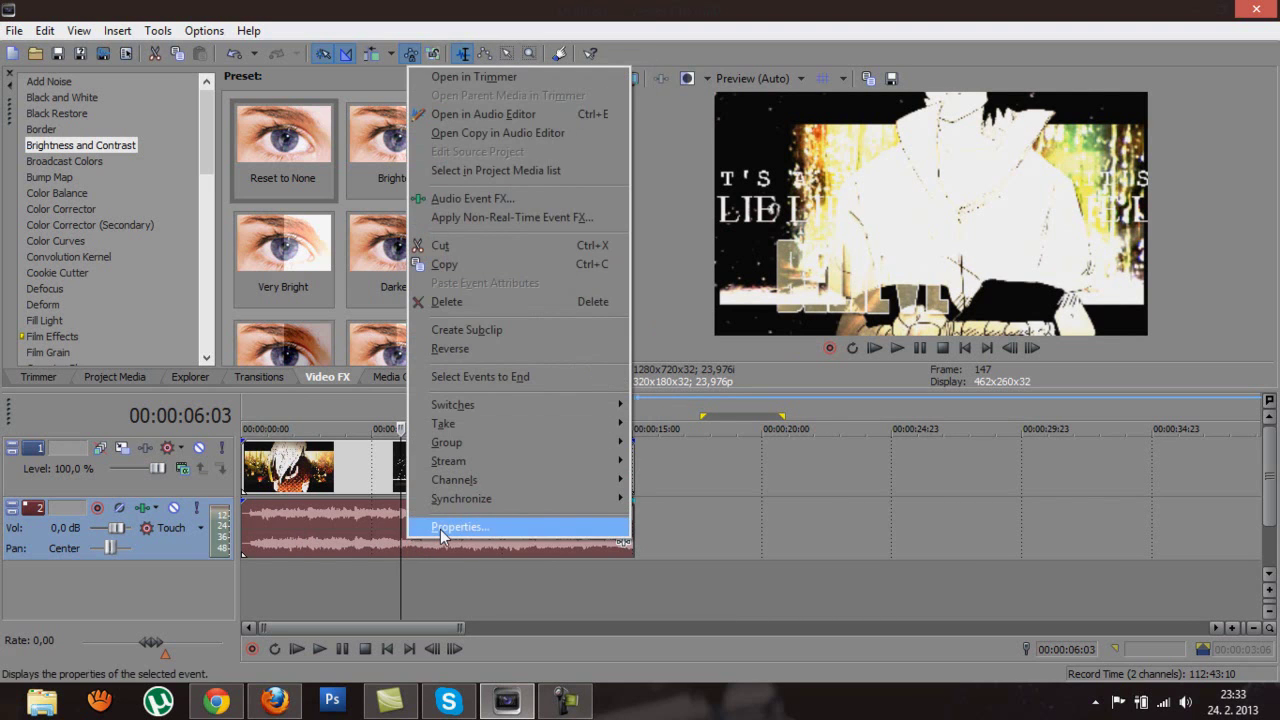
{"action": "left_click", "coordinate": [441, 527]}
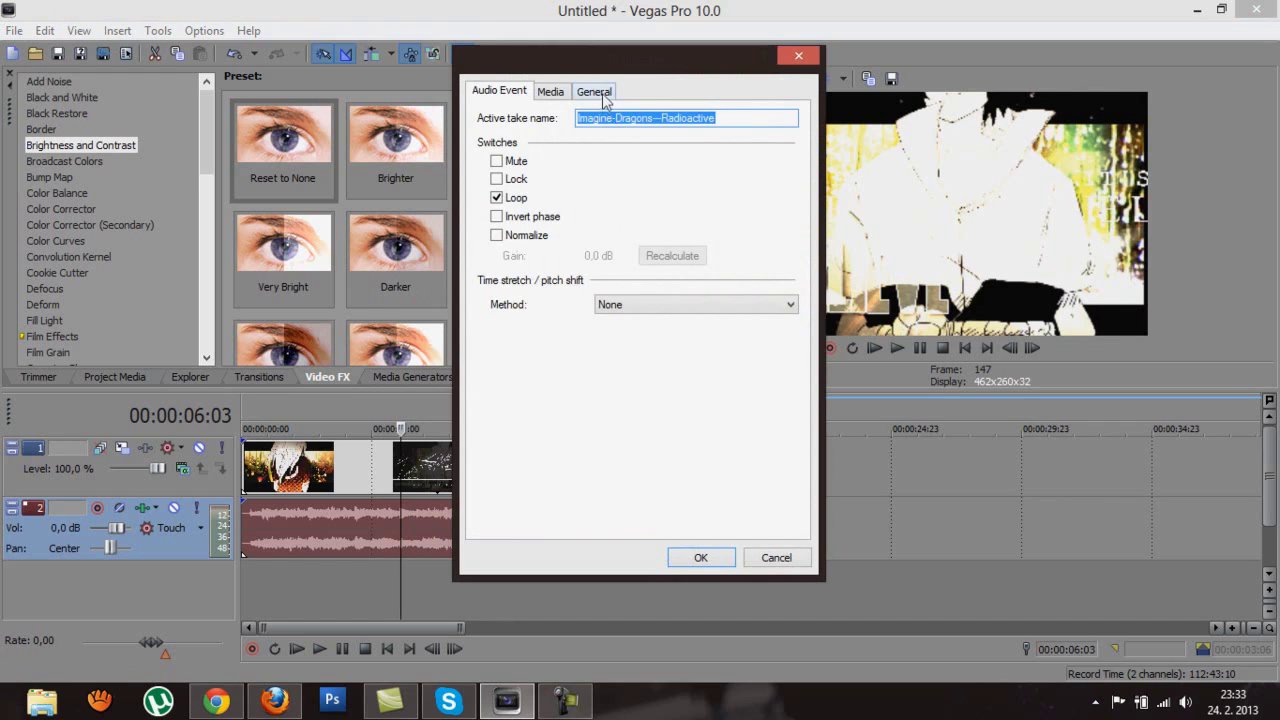
{"action": "left_click", "coordinate": [603, 96]}
{"action": "left_click_drag", "start_coordinate": [527, 269], "coordinate": [714, 270]}
{"action": "left_click", "coordinate": [714, 270]}
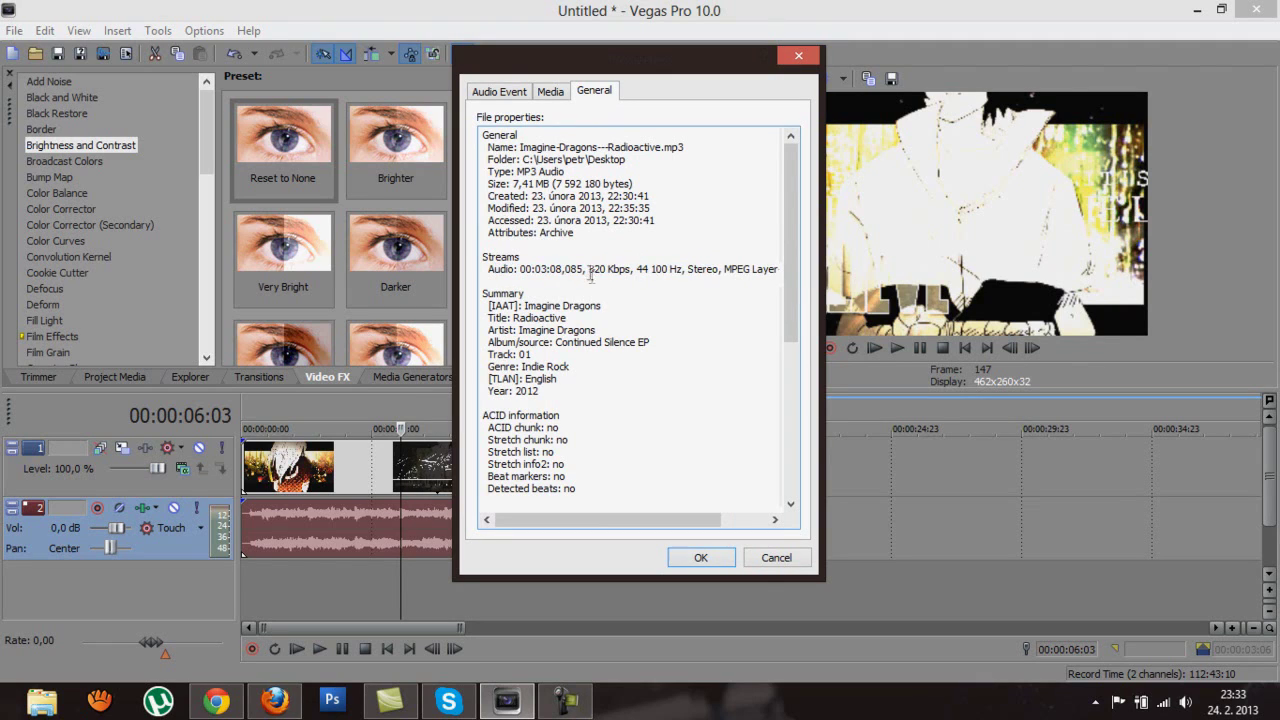
{"action": "left_click_drag", "start_coordinate": [587, 268], "coordinate": [681, 263]}
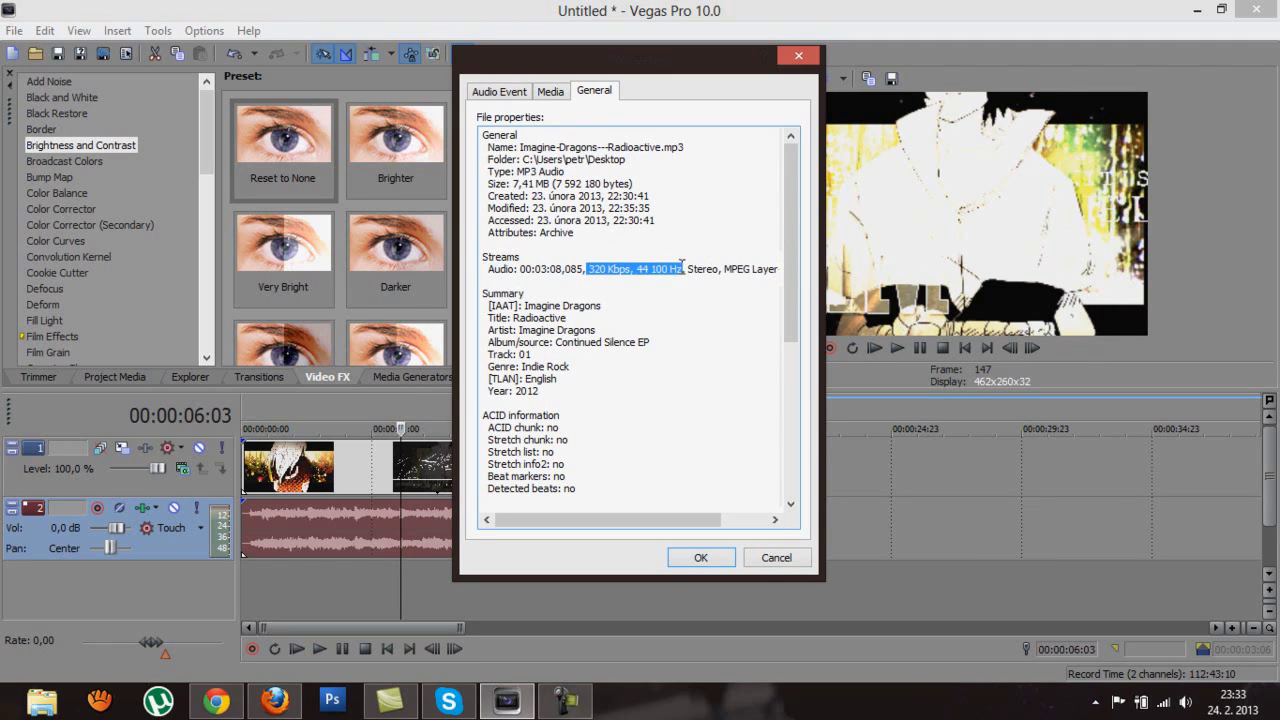
{"action": "left_click", "coordinate": [674, 276]}
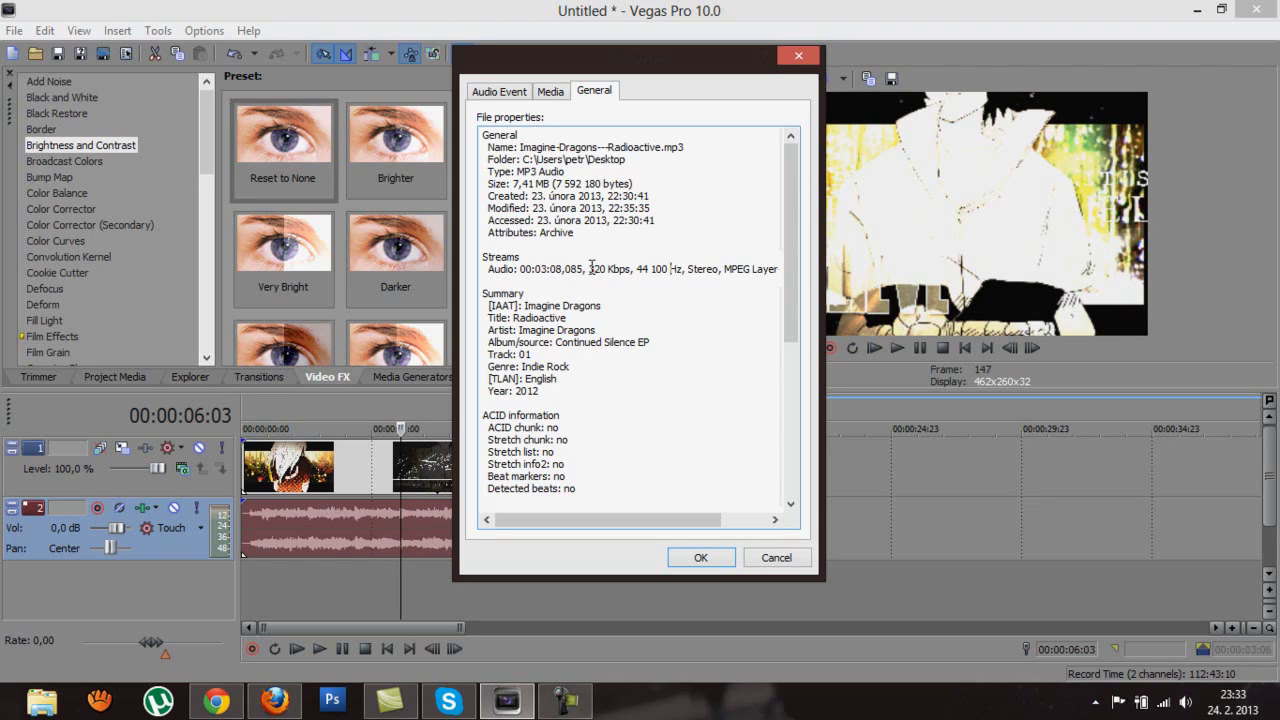
{"action": "left_click_drag", "start_coordinate": [587, 269], "coordinate": [670, 280]}
{"action": "left_click", "coordinate": [592, 260]}
{"action": "left_click", "coordinate": [764, 564]}
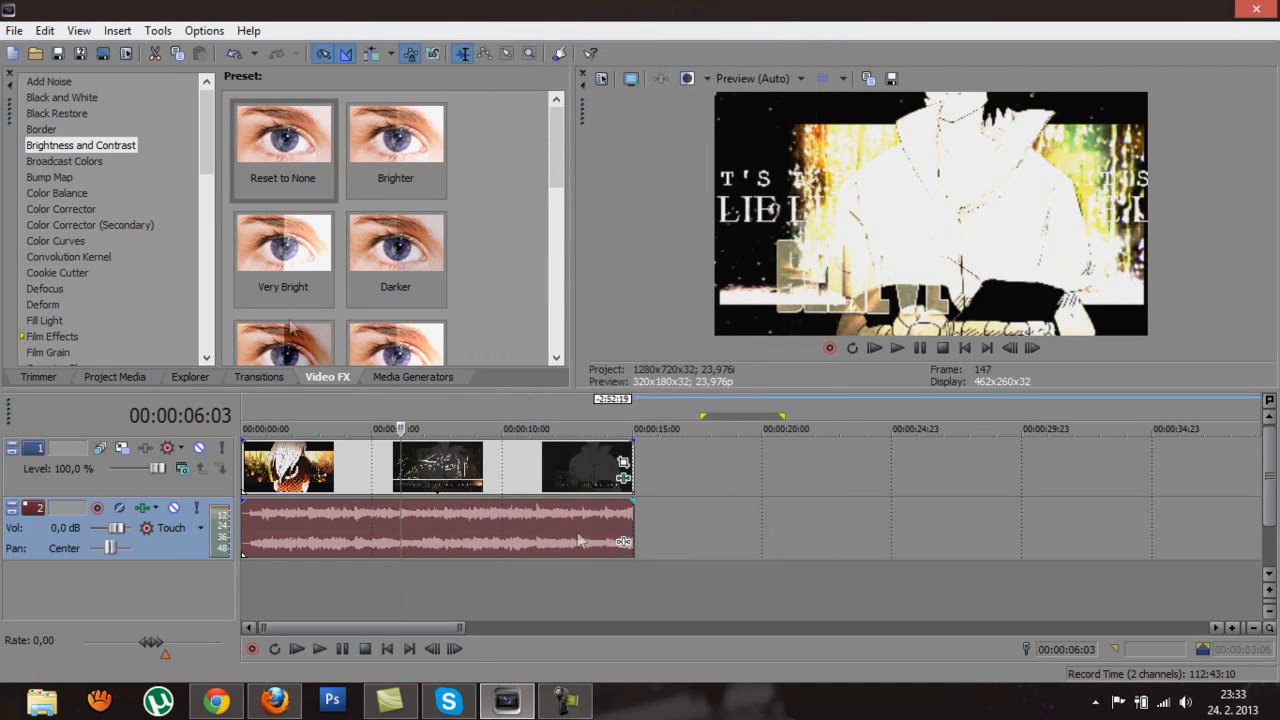
Step: Mark the loop region from 00:00:00:00 to 00:00:15:03 and open Render As
{"action": "left_click", "coordinate": [241, 417]}
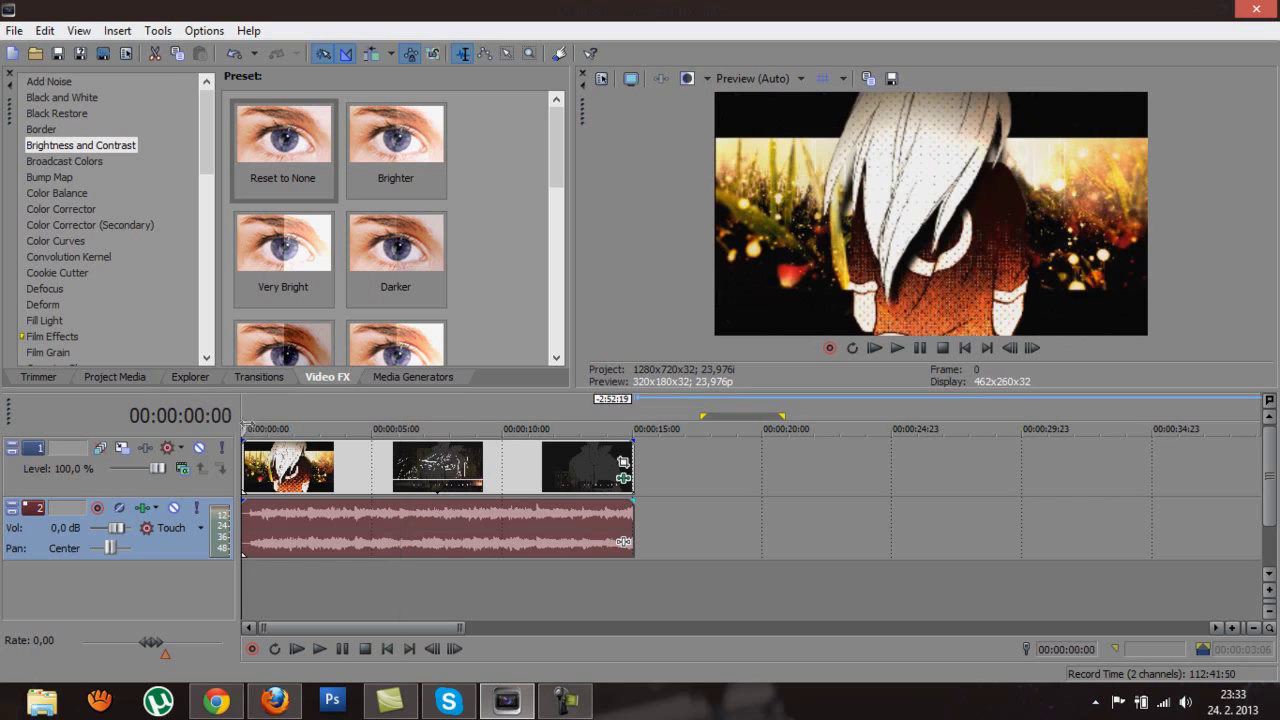
{"action": "left_click_drag", "start_coordinate": [241, 417], "coordinate": [634, 413]}
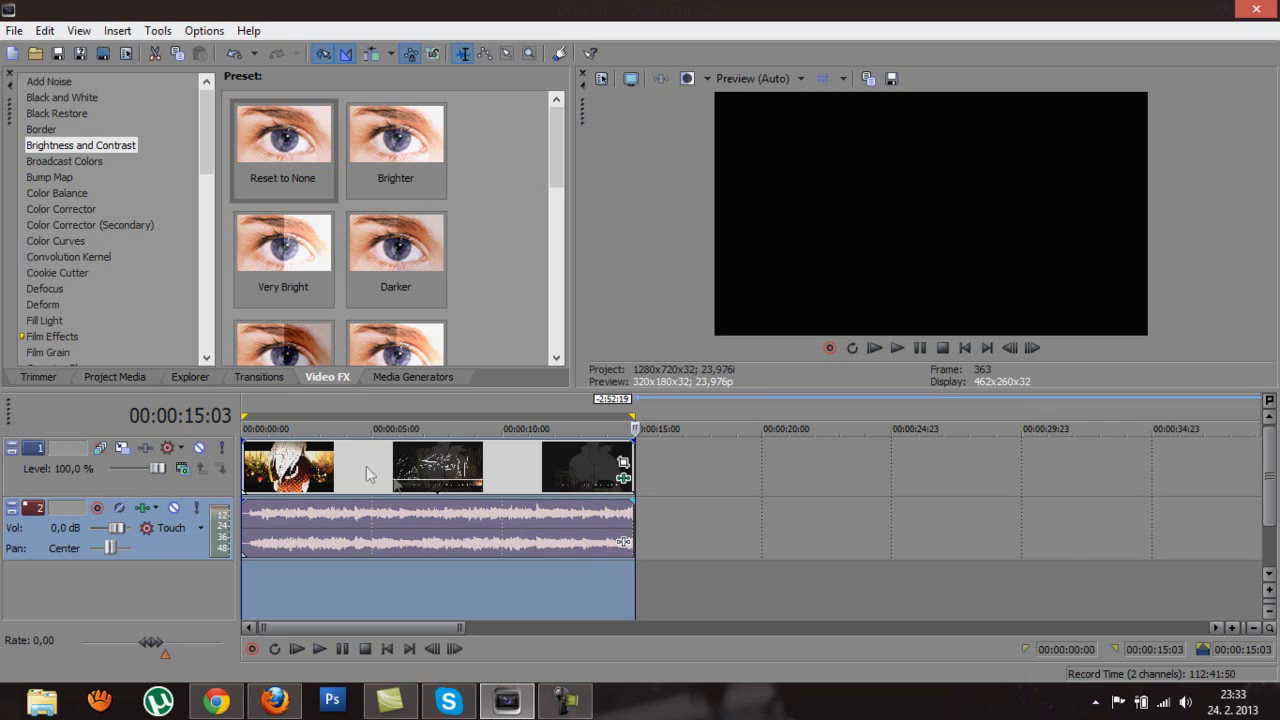
{"action": "left_click", "coordinate": [105, 55]}
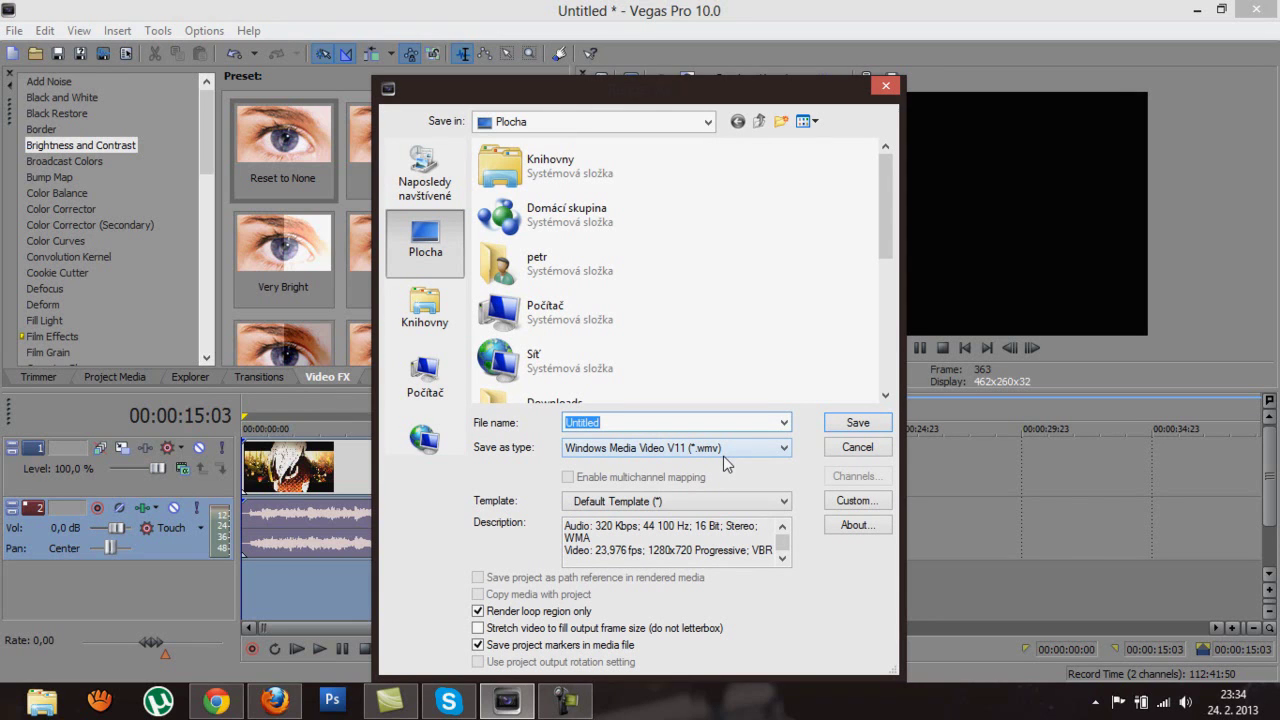
Step: Pick '= Default Template' for Windows Media Video V11 and open its customization
{"action": "left_click", "coordinate": [723, 500]}
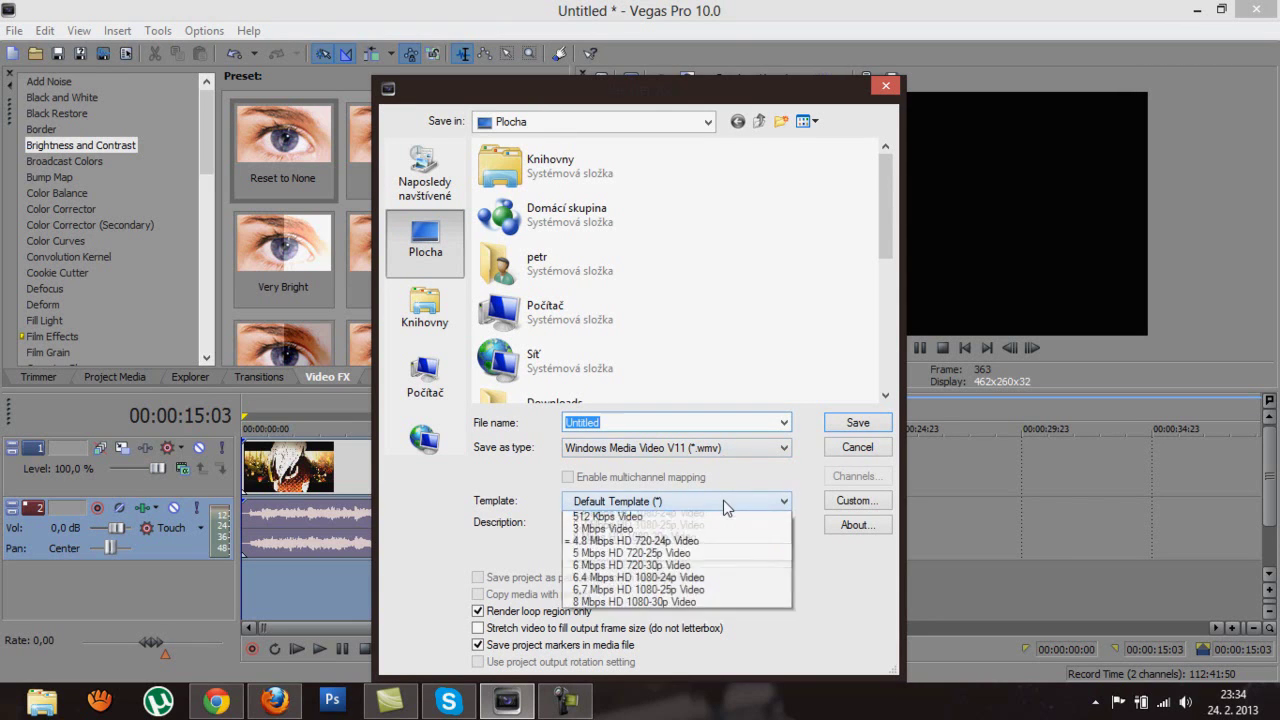
{"action": "left_click", "coordinate": [723, 500]}
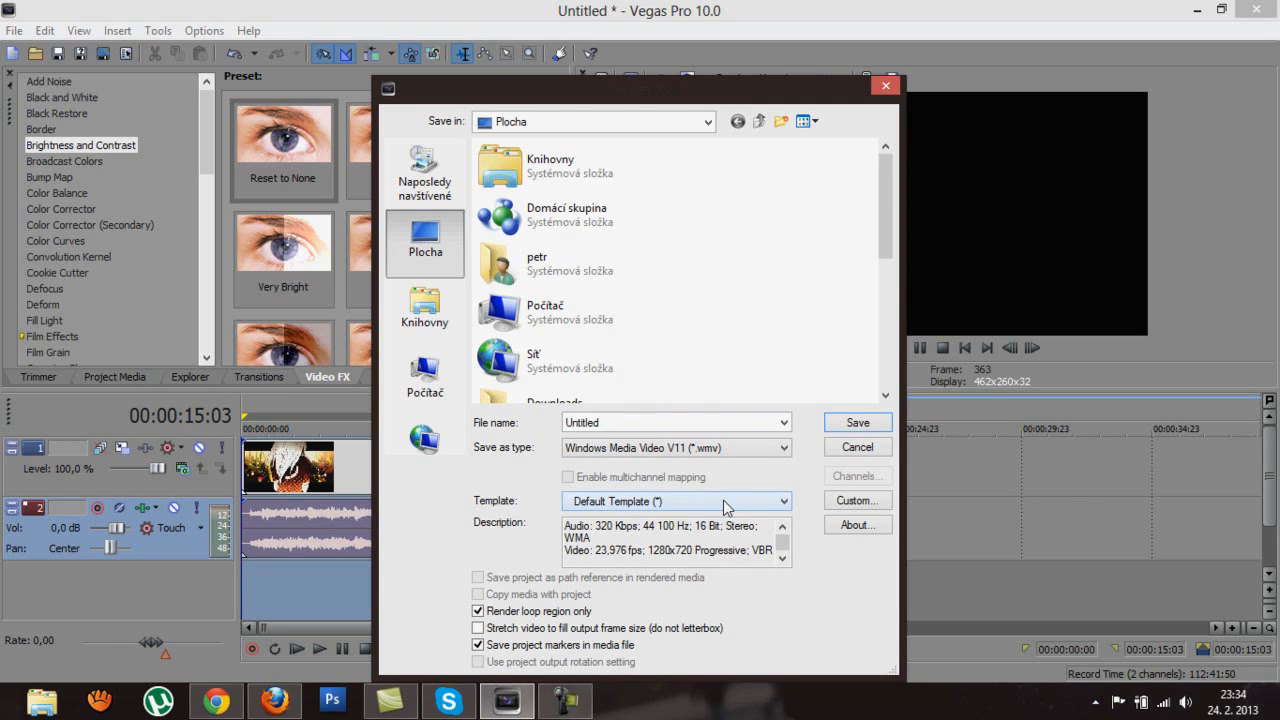
{"action": "left_click", "coordinate": [723, 500]}
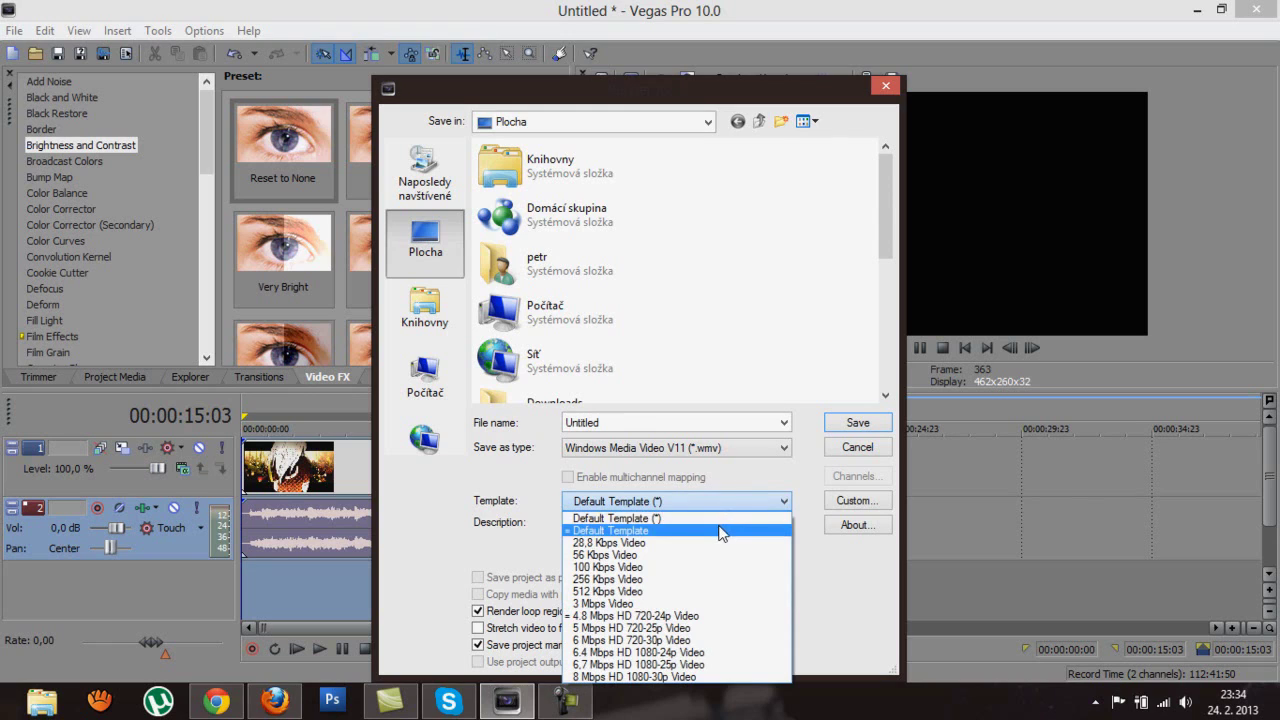
{"action": "left_click", "coordinate": [722, 531]}
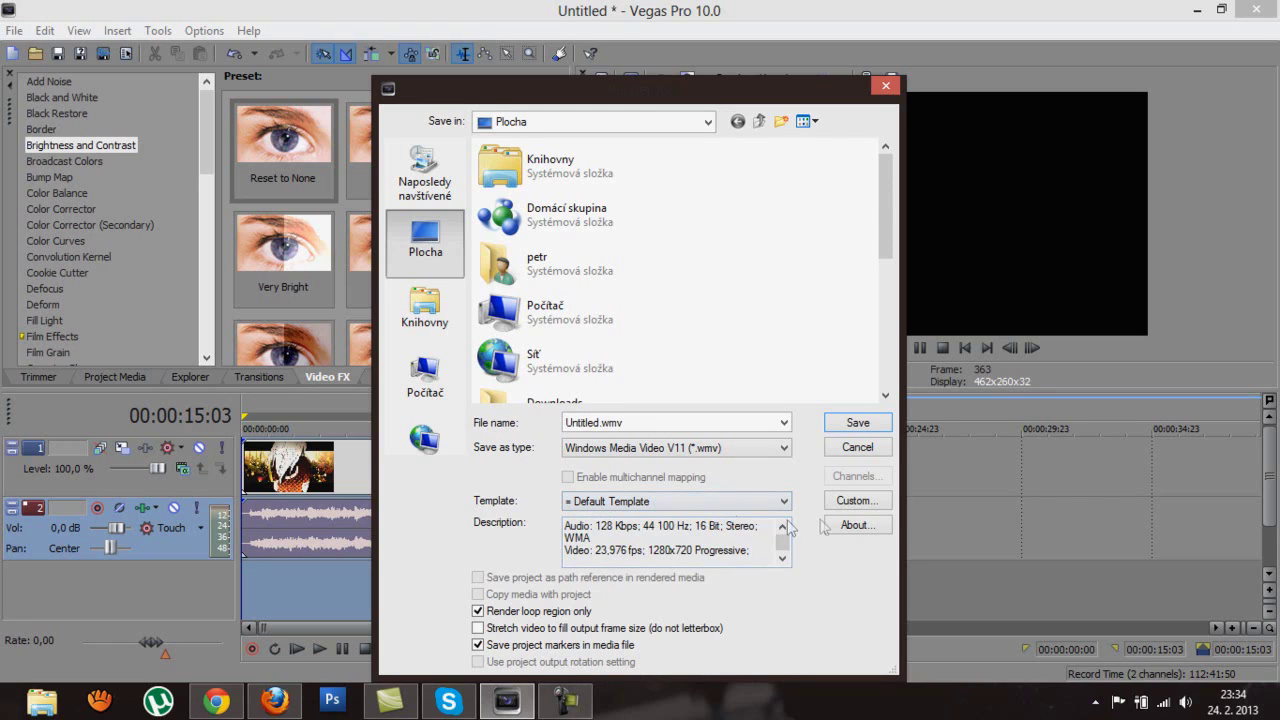
{"action": "left_click", "coordinate": [855, 501]}
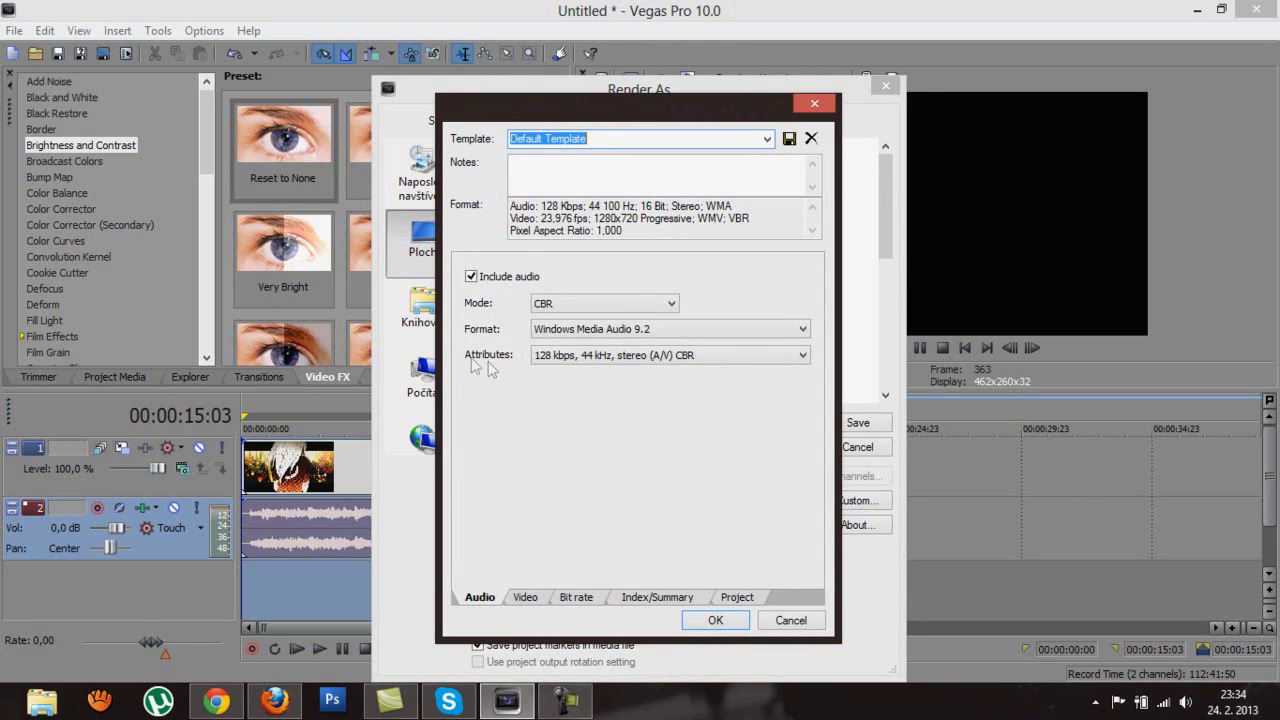
Step: Set the template audio to 320 kbps, 44 kHz stereo CBR, then review its Windows Media Video 9 video settings
{"action": "left_click", "coordinate": [579, 362]}
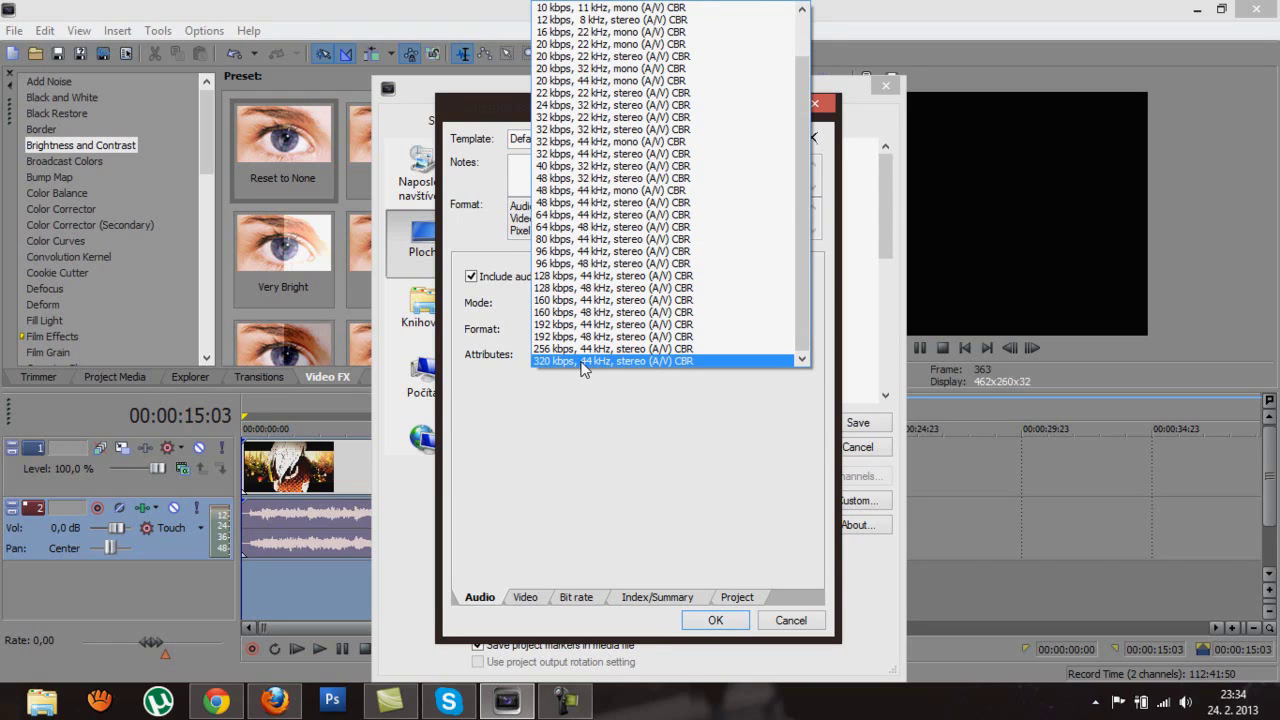
{"action": "left_click", "coordinate": [582, 362]}
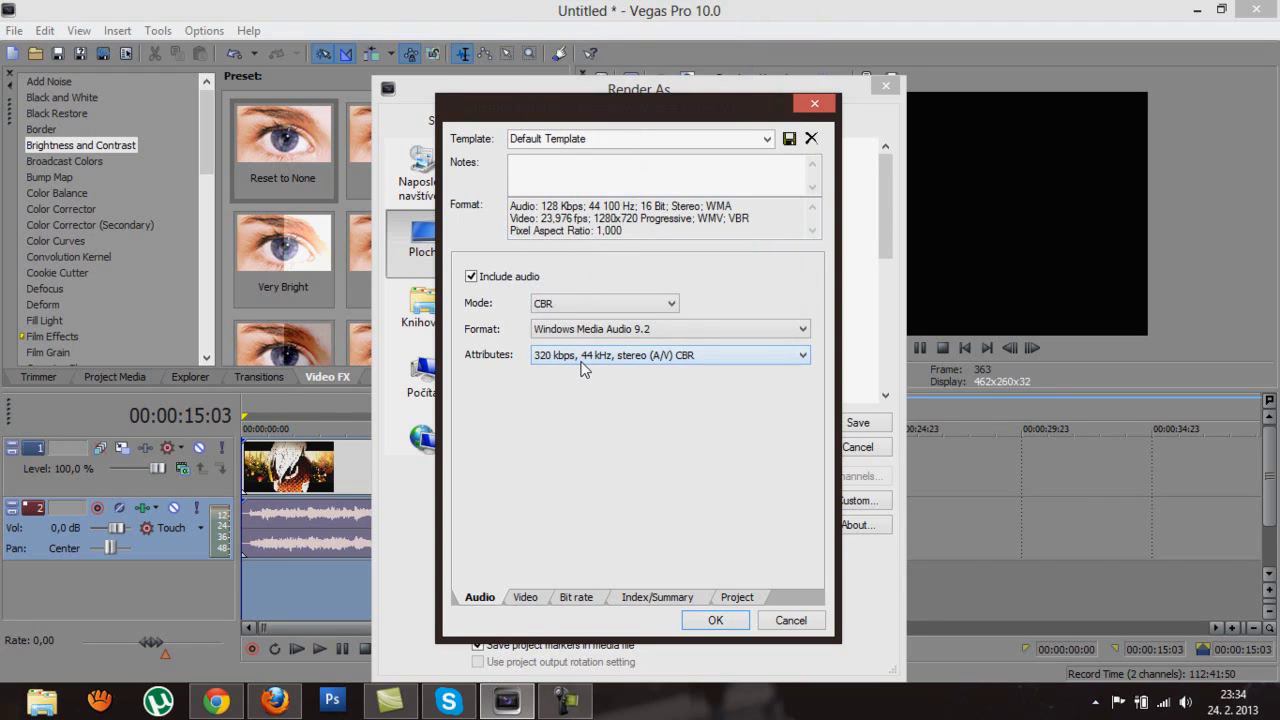
{"action": "left_click", "coordinate": [538, 598]}
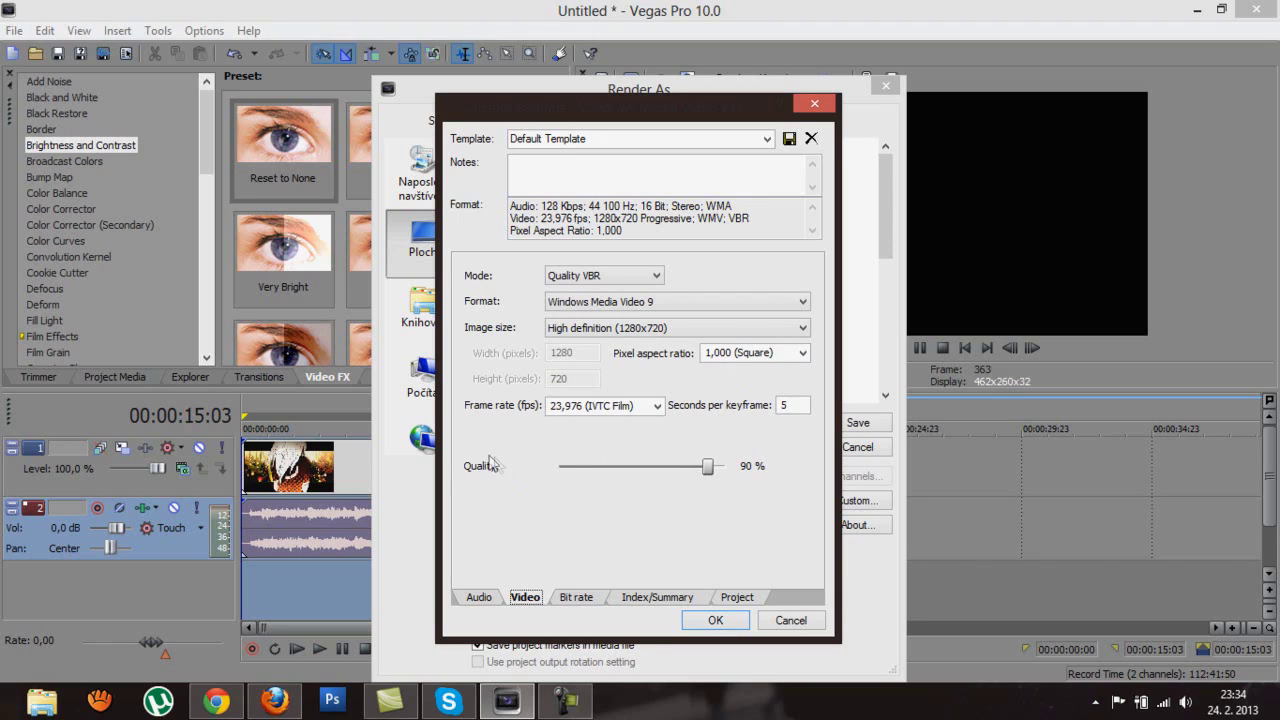
{"action": "left_click", "coordinate": [707, 469]}
{"action": "left_click_drag", "start_coordinate": [709, 474], "coordinate": [728, 474]}
{"action": "mouse_move", "coordinate": [722, 476]}
{"action": "left_mouse_down"}
{"action": "mouse_move", "coordinate": [710, 478]}
{"action": "mouse_move", "coordinate": [754, 474]}
{"action": "mouse_move", "coordinate": [712, 496]}
{"action": "left_mouse_up"}
{"action": "mouse_move", "coordinate": [708, 466]}
{"action": "left_mouse_down"}
{"action": "mouse_move", "coordinate": [740, 478]}
{"action": "mouse_move", "coordinate": [712, 484]}
{"action": "left_mouse_up"}
{"action": "left_click_drag", "start_coordinate": [712, 474], "coordinate": [754, 480]}
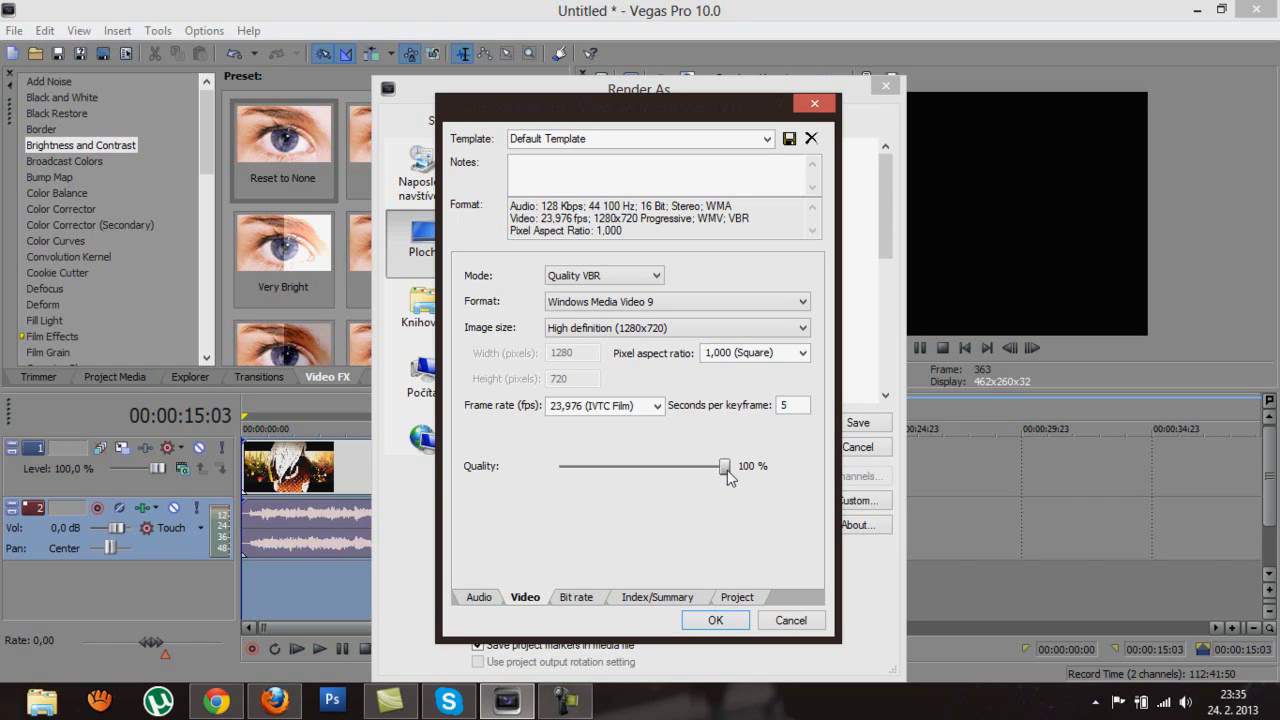
{"action": "left_click_drag", "start_coordinate": [727, 470], "coordinate": [713, 487]}
{"action": "left_click_drag", "start_coordinate": [709, 467], "coordinate": [708, 469]}
{"action": "left_click_drag", "start_coordinate": [714, 478], "coordinate": [714, 487]}
Step: Start rendering to the file 'bdhvbsiwwef', then cancel it and move the cursor to 00:00:17:09
{"action": "left_click", "coordinate": [713, 620]}
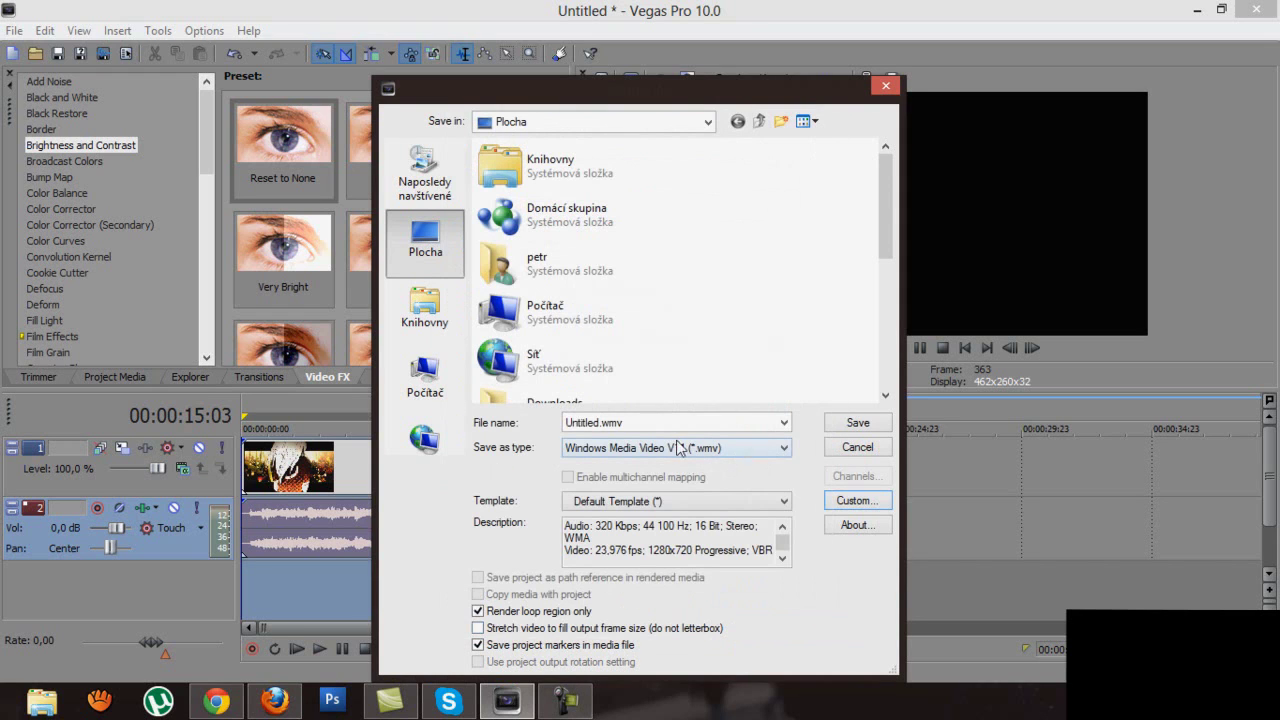
{"action": "double_click", "coordinate": [576, 421]}
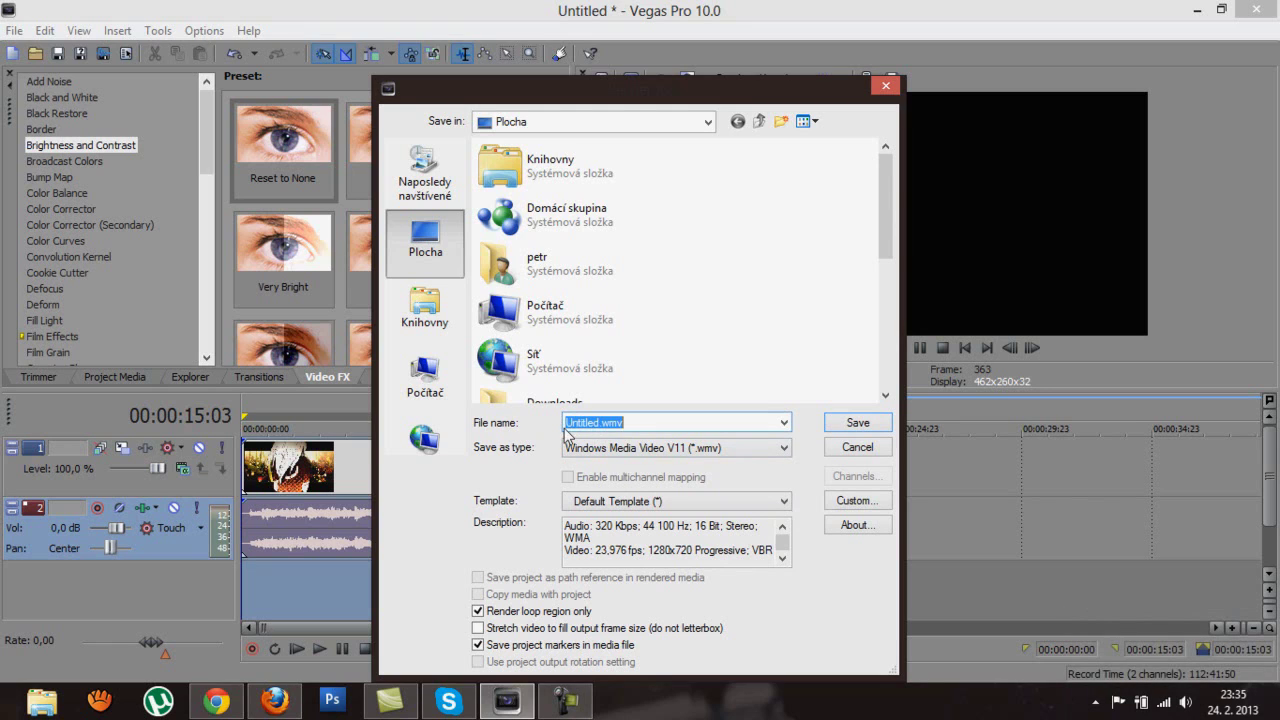
{"action": "type", "text": "bdhvbsi"}
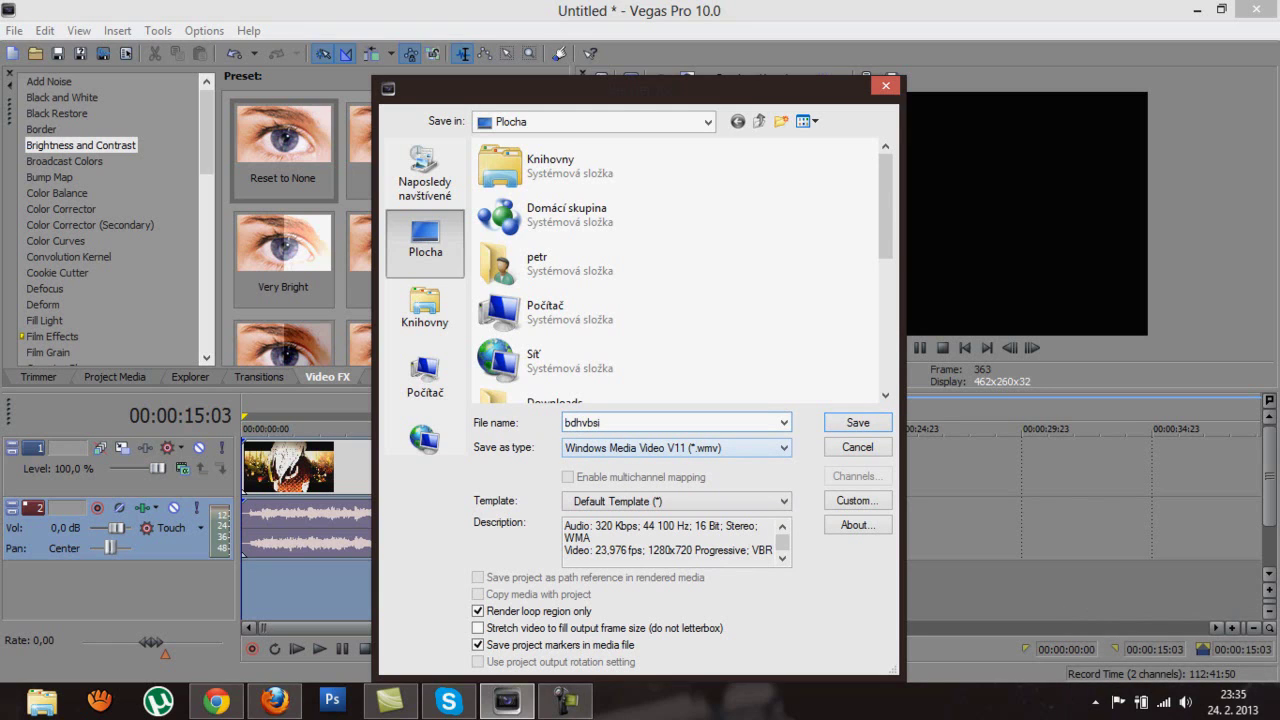
{"action": "type", "text": "wwef"}
{"action": "left_click", "coordinate": [858, 422]}
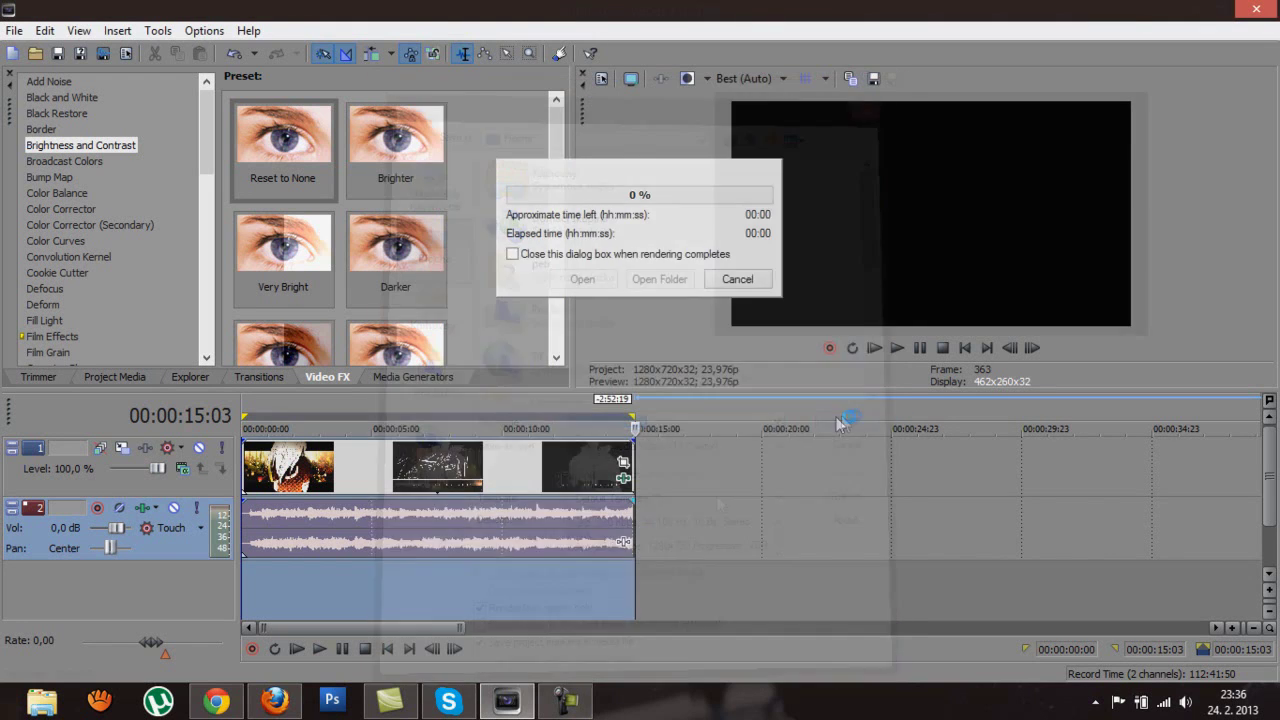
{"action": "left_click", "coordinate": [737, 279]}
{"action": "left_click", "coordinate": [694, 475]}
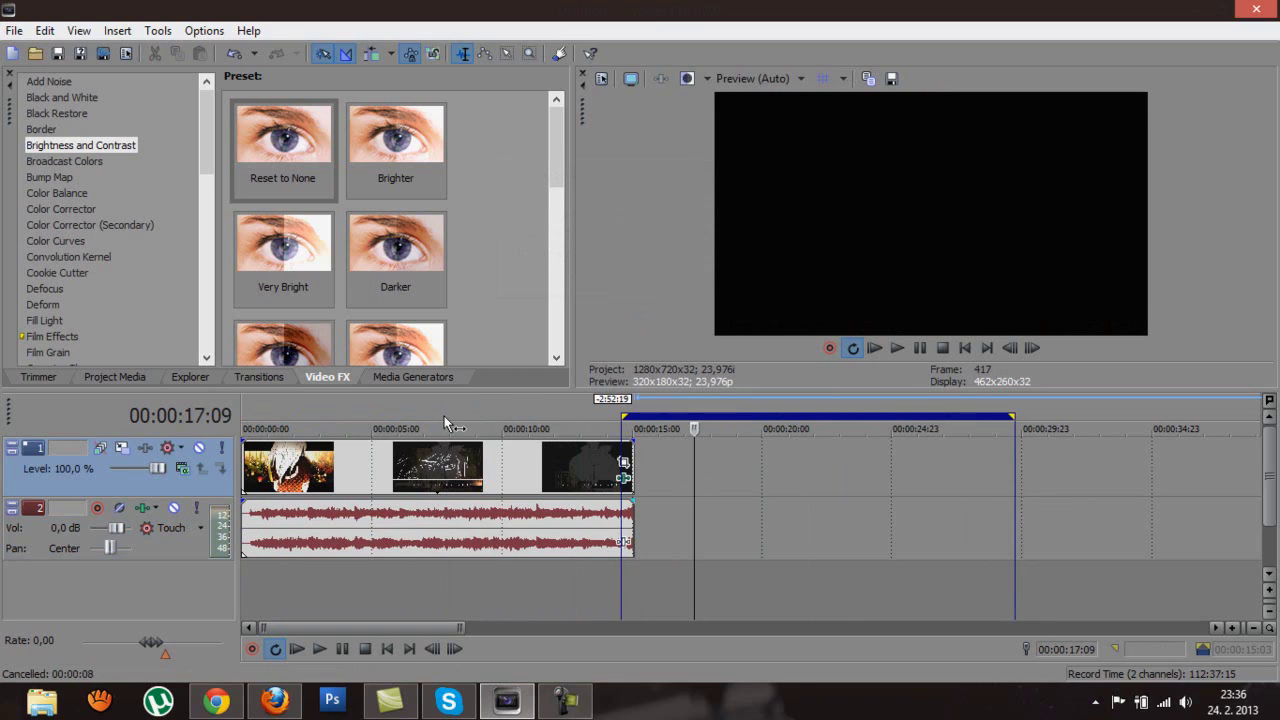
Step: Drag a new loop region on the ruler and shift it to end at 00:00:13:03
{"action": "left_click_drag", "start_coordinate": [444, 416], "coordinate": [472, 416]}
{"action": "left_click_drag", "start_coordinate": [555, 417], "coordinate": [583, 417]}
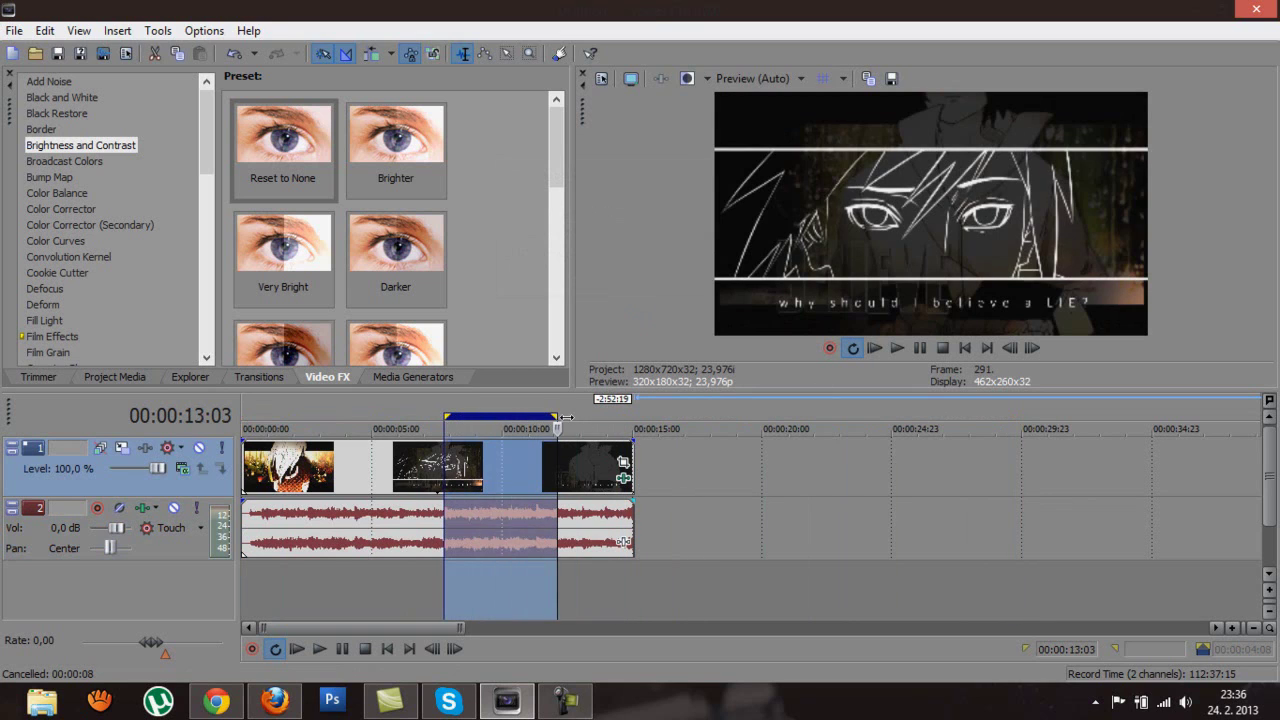